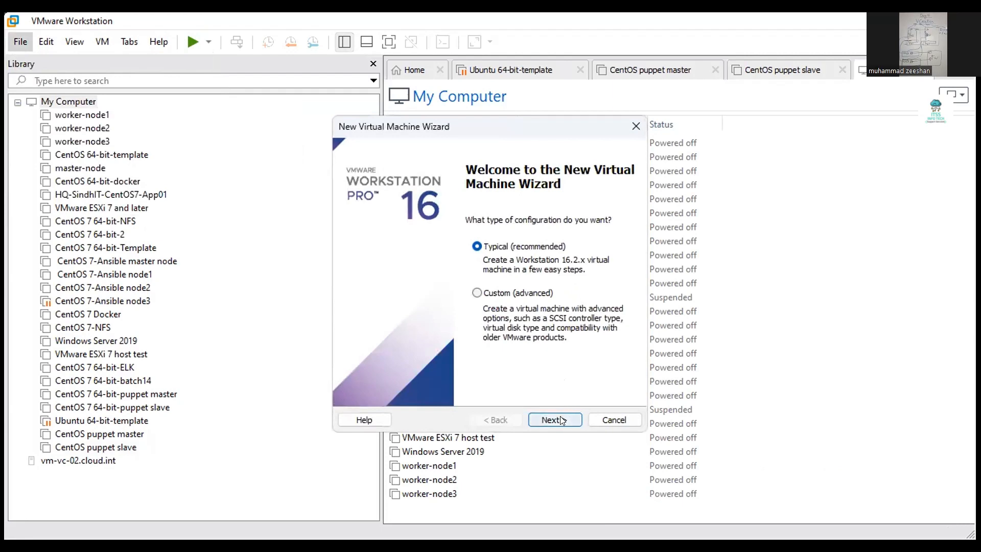
- Start a typical new VM using the VMware-VMvisor-Installer-7.0U3l ISO from drive D as installer
{"action": "left_click", "coordinate": [562, 420]}
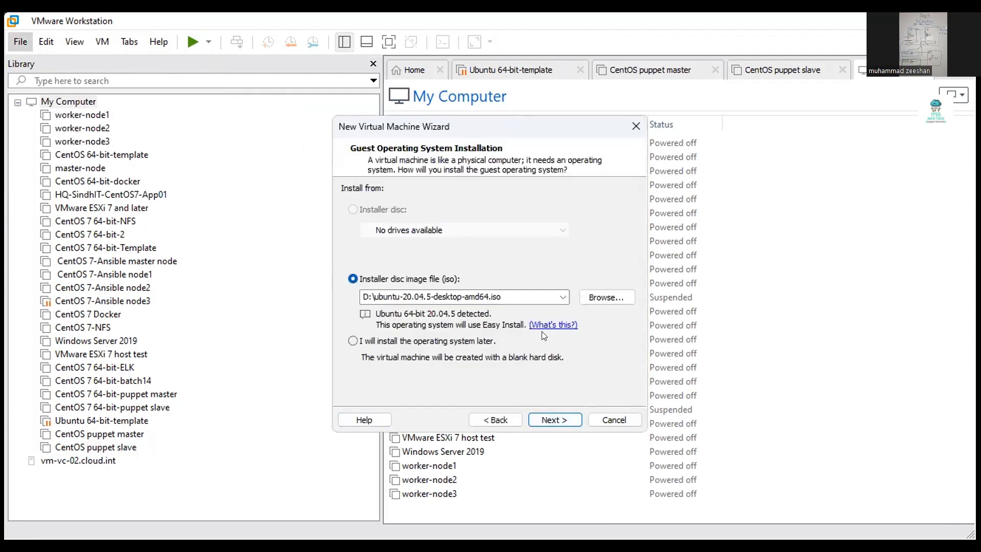
{"action": "left_click", "coordinate": [593, 292]}
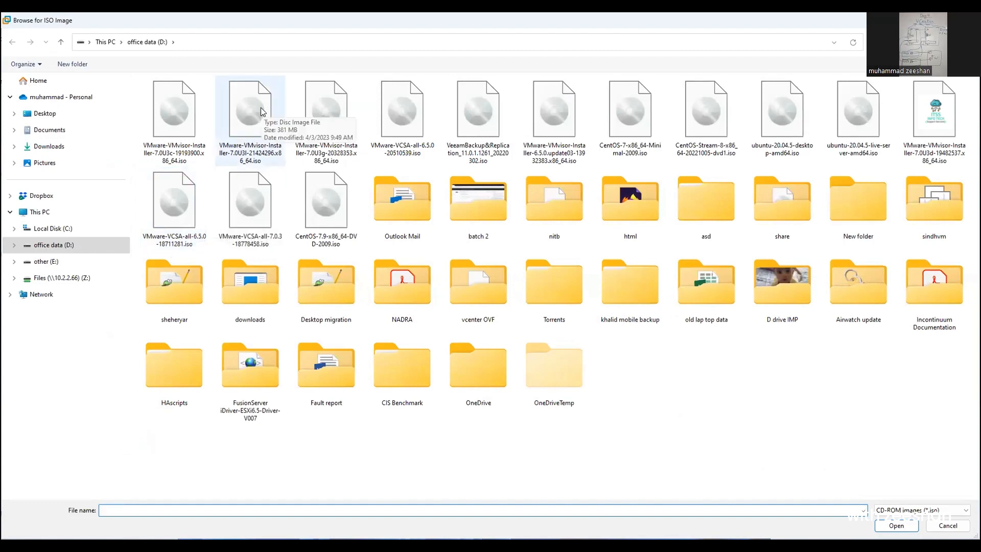
{"action": "left_click", "coordinate": [261, 110]}
{"action": "double_click", "coordinate": [261, 109]}
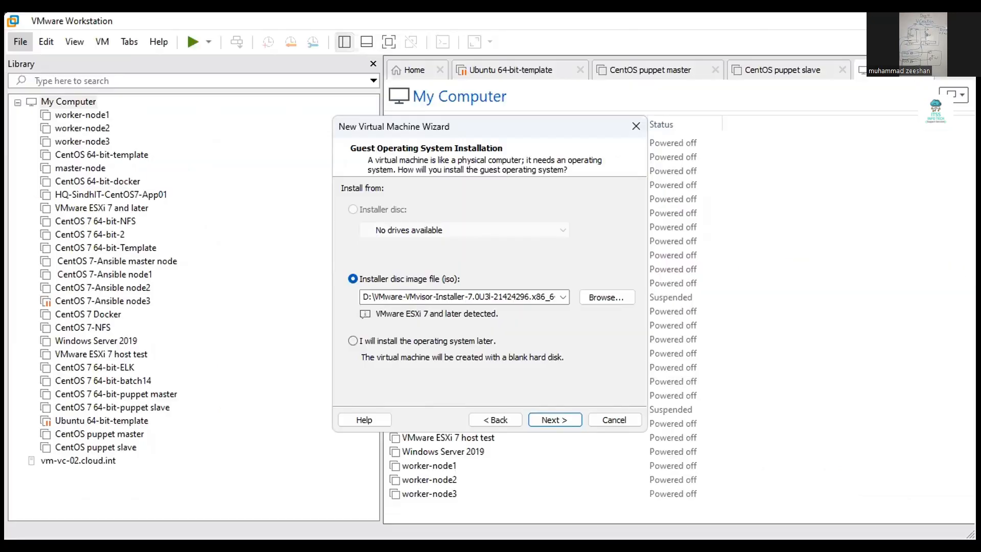
{"action": "left_click", "coordinate": [554, 420]}
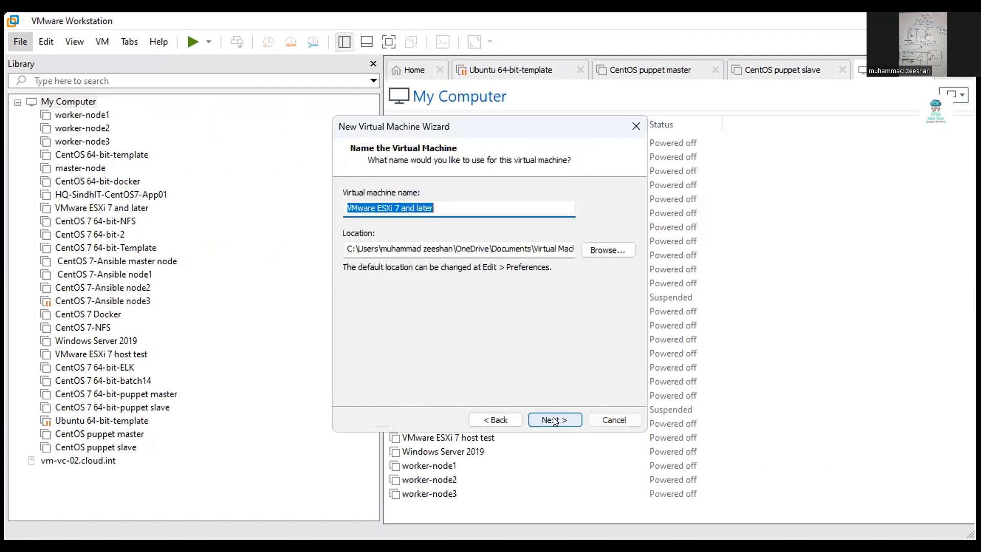
- Name the virtual machine esxi1
{"action": "left_click", "coordinate": [461, 206]}
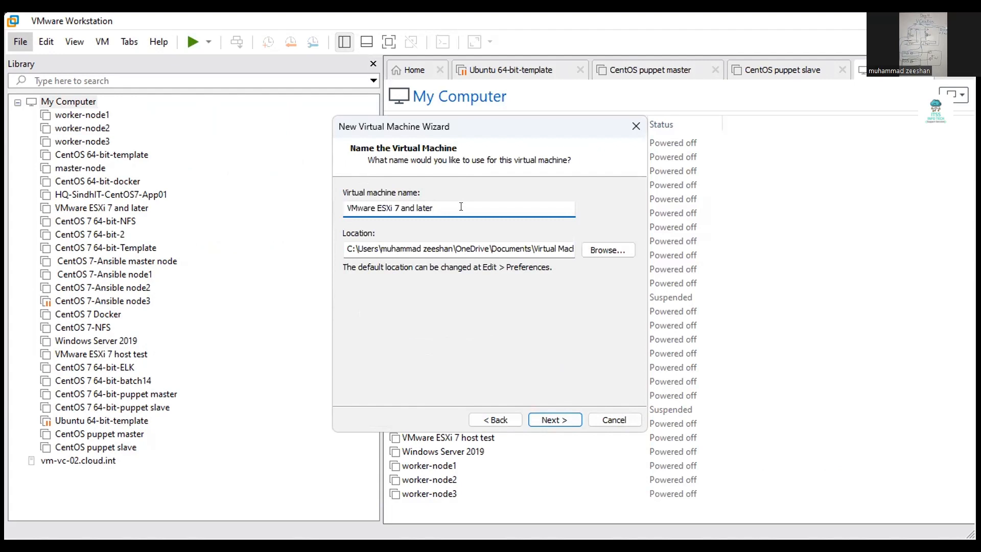
{"action": "key", "text": "BackSpace"}
{"action": "key", "text": "BackSpace"}
{"action": "key", "text": "BackSpace"}
{"action": "key", "text": "BackSpace"}
{"action": "key", "text": "BackSpace"}
{"action": "key", "text": "BackSpace"}
{"action": "key", "text": "BackSpace"}
{"action": "key", "text": "BackSpace"}
{"action": "key", "text": "BackSpace"}
{"action": "key", "text": "BackSpace"}
{"action": "key", "text": "BackSpace"}
{"action": "key", "text": "BackSpace"}
{"action": "key", "text": "BackSpace"}
{"action": "key", "text": "BackSpace"}
{"action": "key", "text": "BackSpace"}
{"action": "key", "text": "BackSpace"}
{"action": "key", "text": "BackSpace"}
{"action": "key", "text": "BackSpace"}
{"action": "key", "text": "BackSpace"}
{"action": "key", "text": "BackSpace"}
{"action": "type", "text": "esxi1"}
{"action": "left_click_drag", "start_coordinate": [367, 207], "coordinate": [318, 220]}
- Store the VM in a new esxi1 folder on drive E:
{"action": "left_click", "coordinate": [606, 250]}
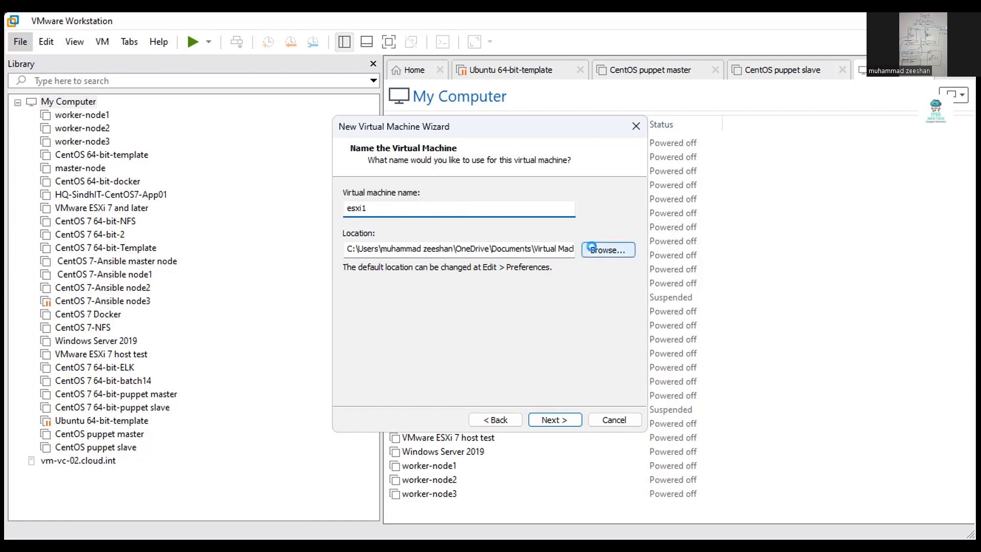
{"action": "left_click", "coordinate": [519, 257]}
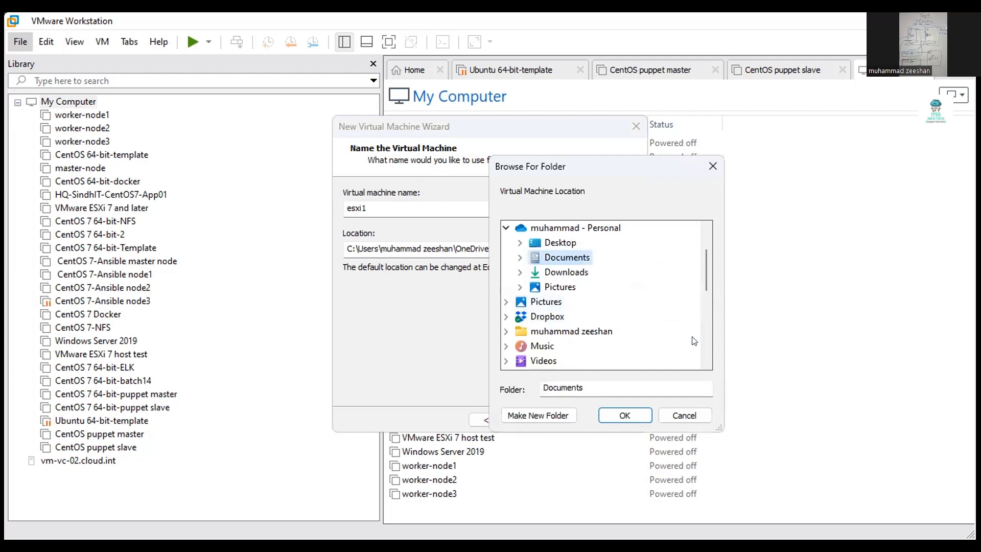
{"action": "left_click", "coordinate": [705, 341]}
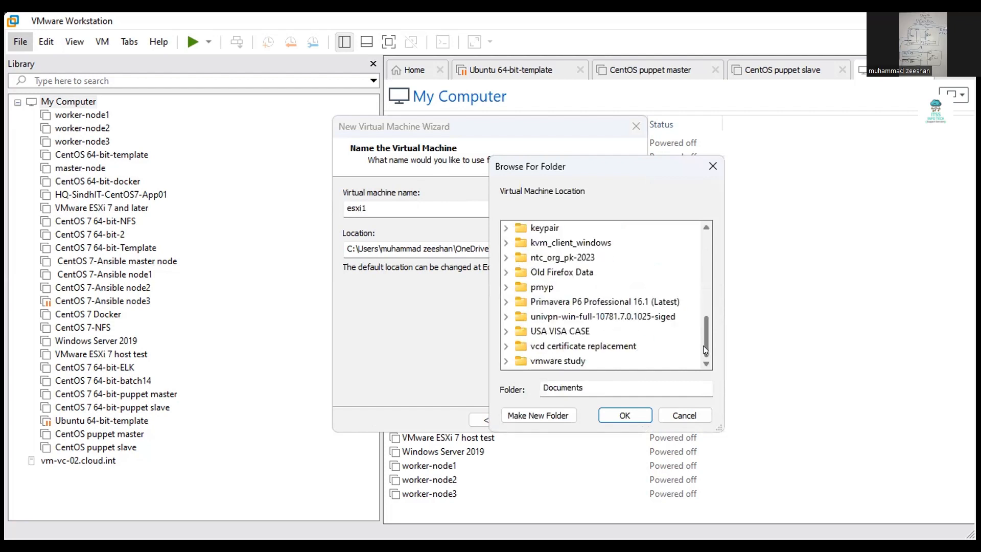
{"action": "left_click_drag", "start_coordinate": [704, 350], "coordinate": [703, 289]}
{"action": "left_click", "coordinate": [504, 323]}
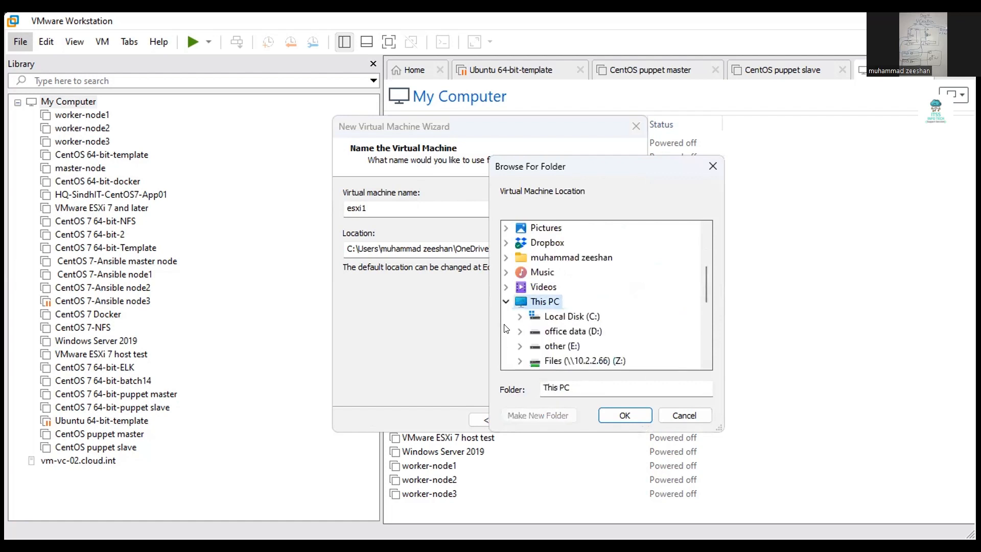
{"action": "double_click", "coordinate": [557, 346]}
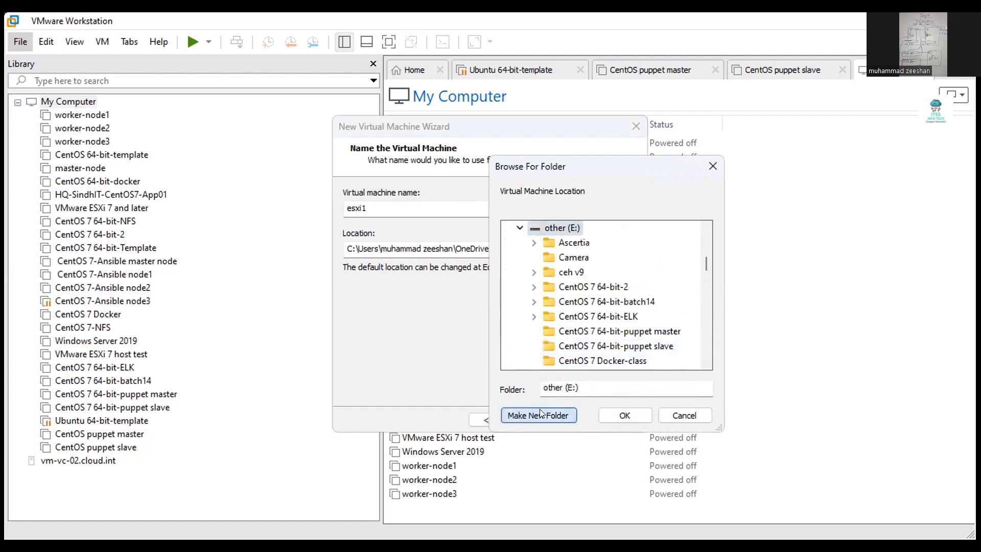
{"action": "left_click", "coordinate": [540, 413]}
{"action": "type", "text": "esxi1"}
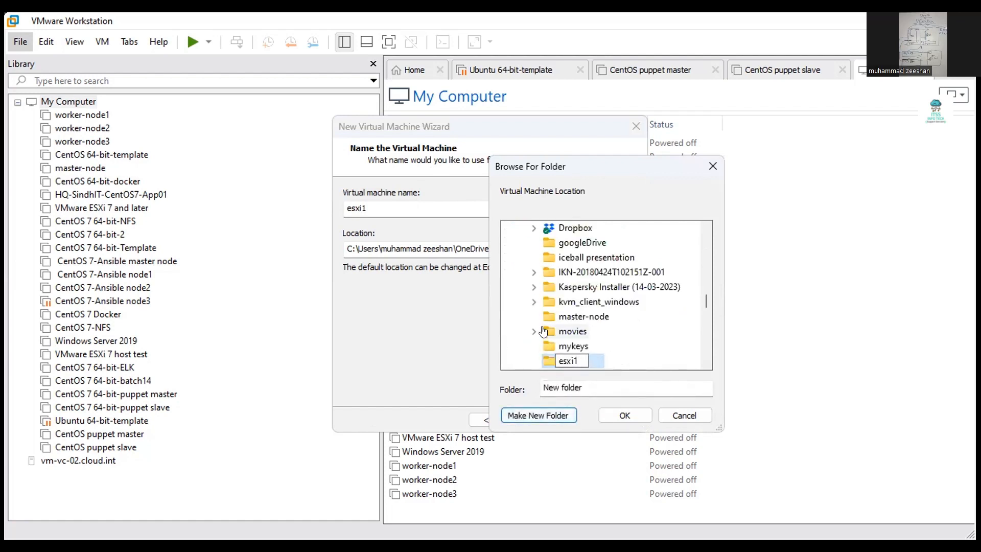
{"action": "key", "text": "Return"}
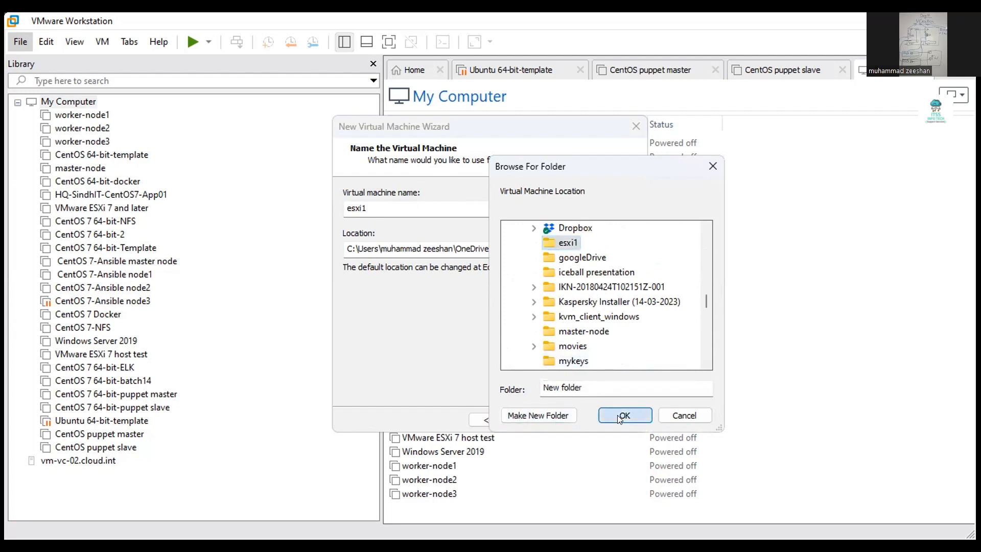
{"action": "left_click", "coordinate": [620, 415]}
- Keep the 142 GB disk stored as a single file and finish creating the VM
{"action": "left_click", "coordinate": [548, 420]}
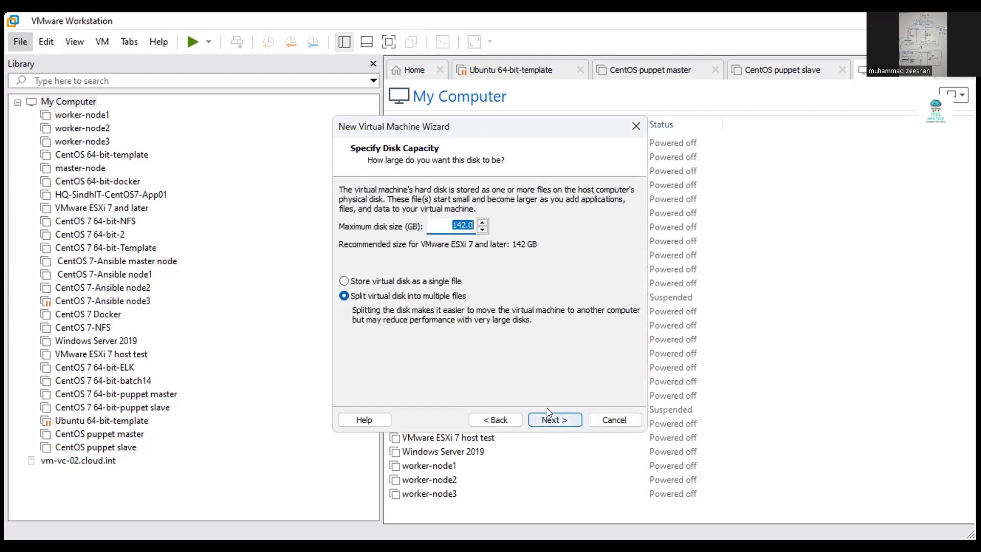
{"action": "left_click", "coordinate": [440, 220]}
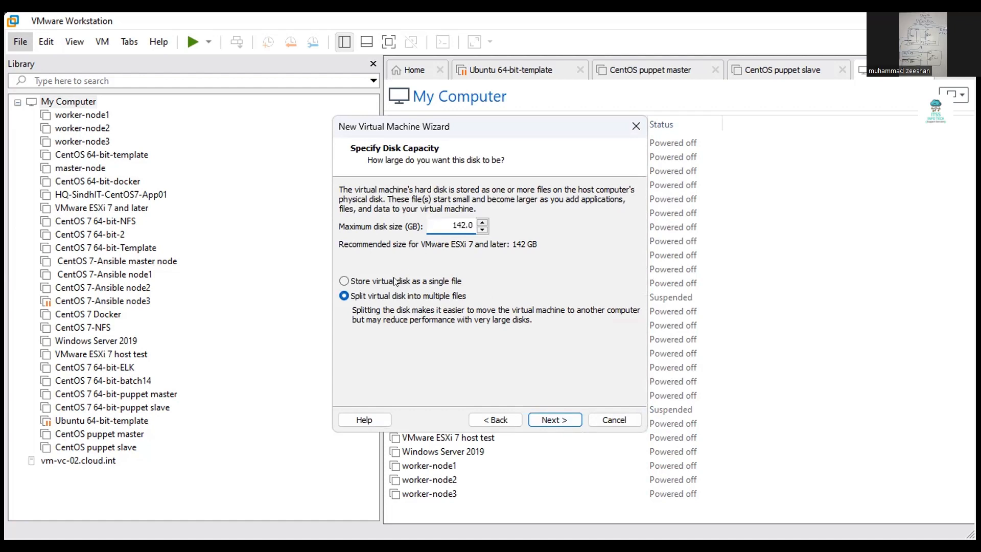
{"action": "left_click", "coordinate": [343, 281]}
{"action": "left_click", "coordinate": [542, 418]}
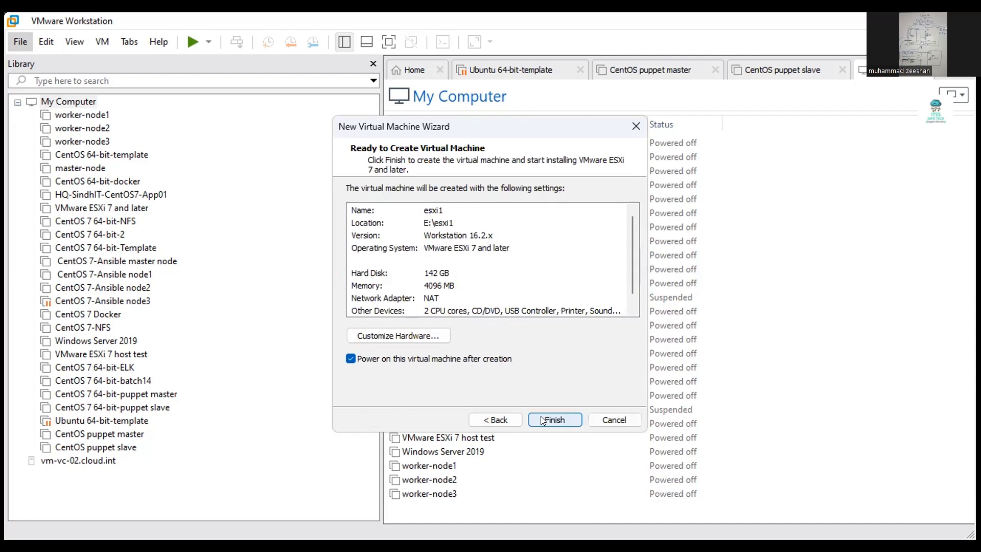
{"action": "left_click", "coordinate": [542, 418]}
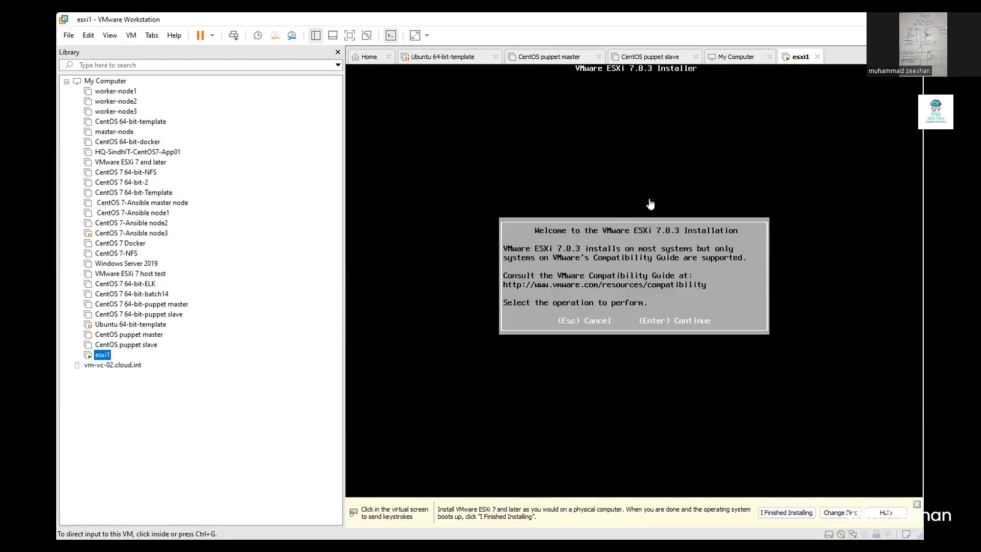
- Accept the ESXi EULA, pick the 142 GB local disk and US Default keyboard, and set the root password
{"action": "left_click", "coordinate": [664, 194]}
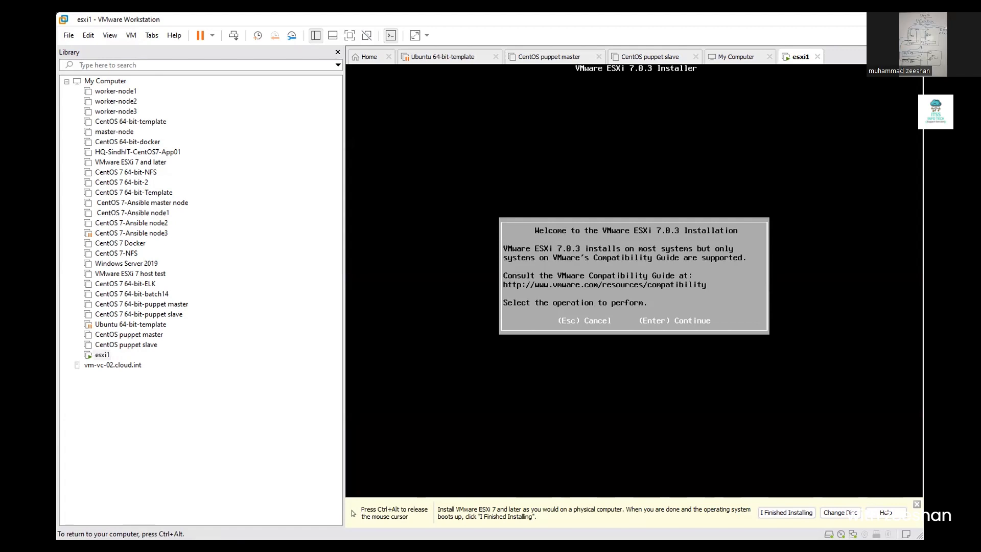
{"action": "key", "text": "Return"}
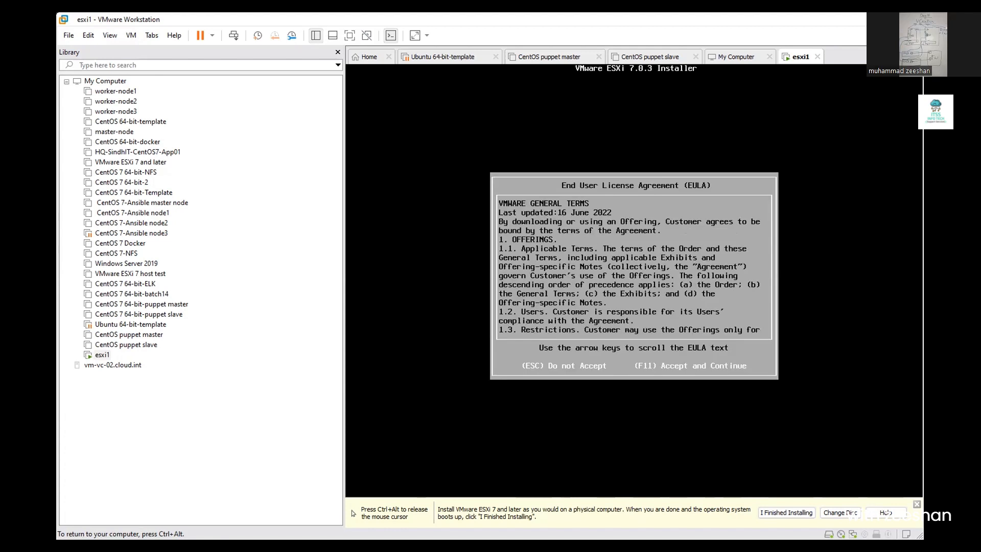
{"action": "key", "text": "F11"}
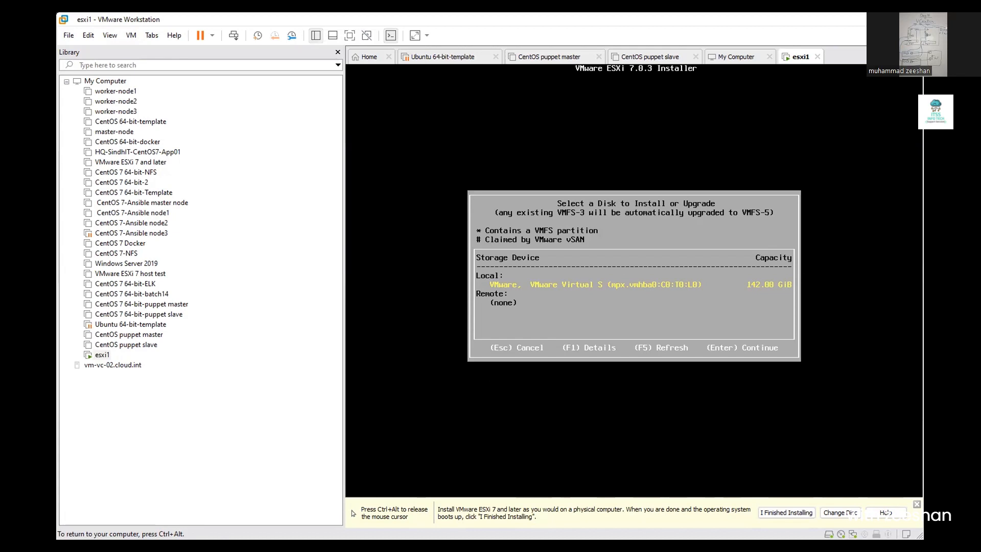
{"action": "key", "text": "Return"}
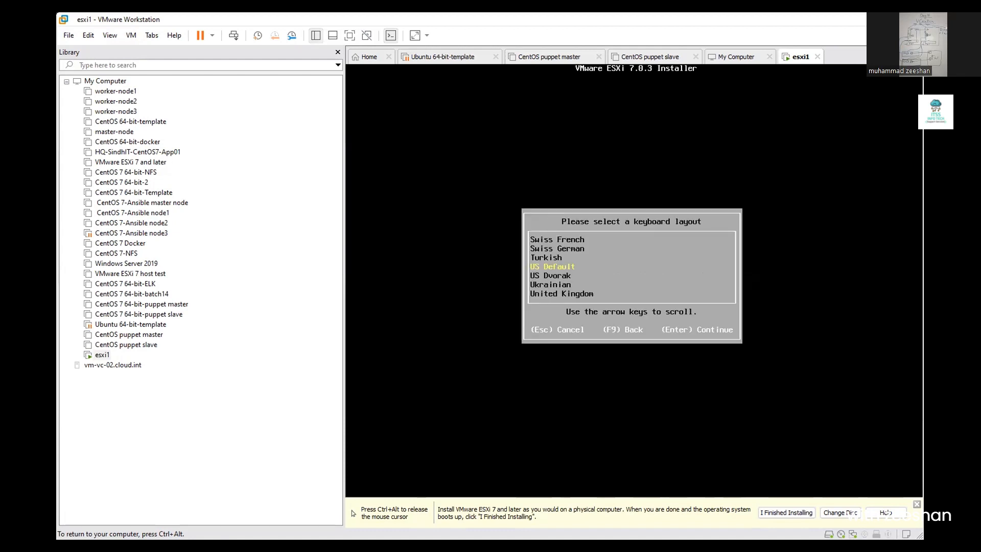
{"action": "key", "text": "Return"}
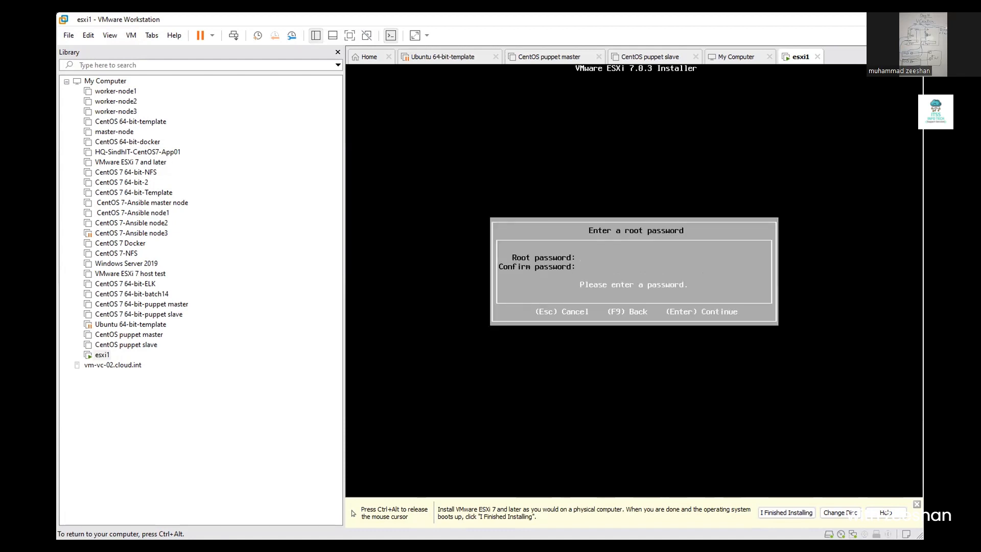
{"action": "type", "text": "*****"}
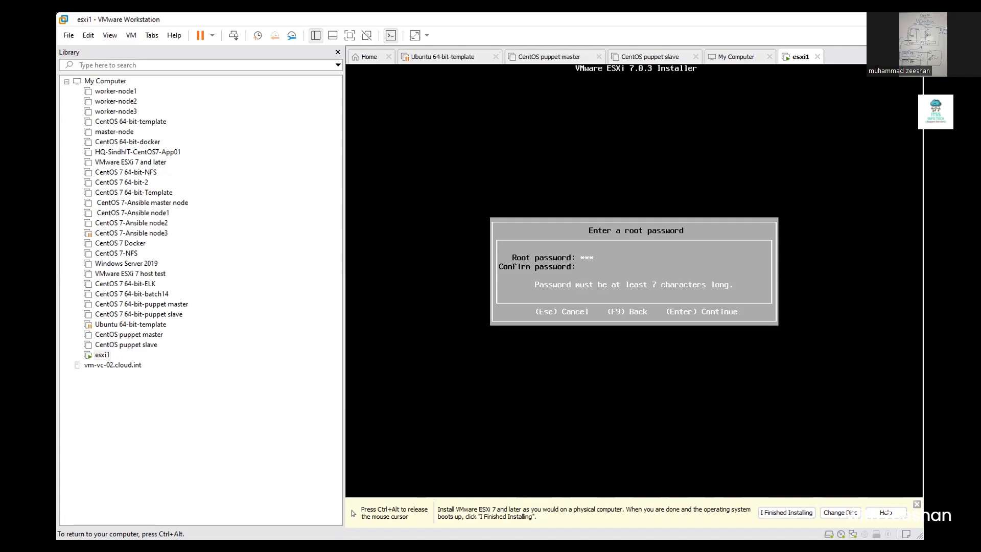
{"action": "type", "text": "***"}
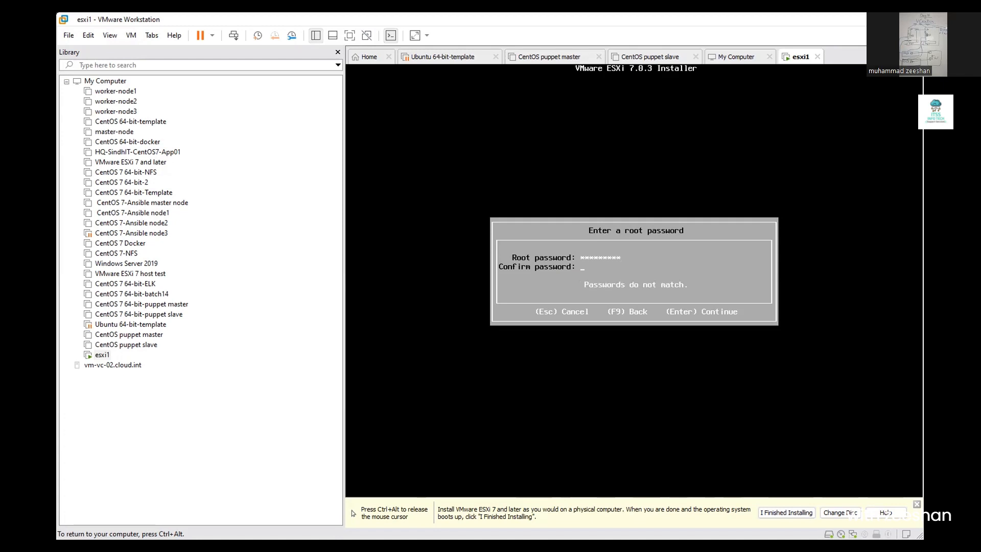
{"action": "type", "text": "*****"}
{"action": "key", "text": "Return"}
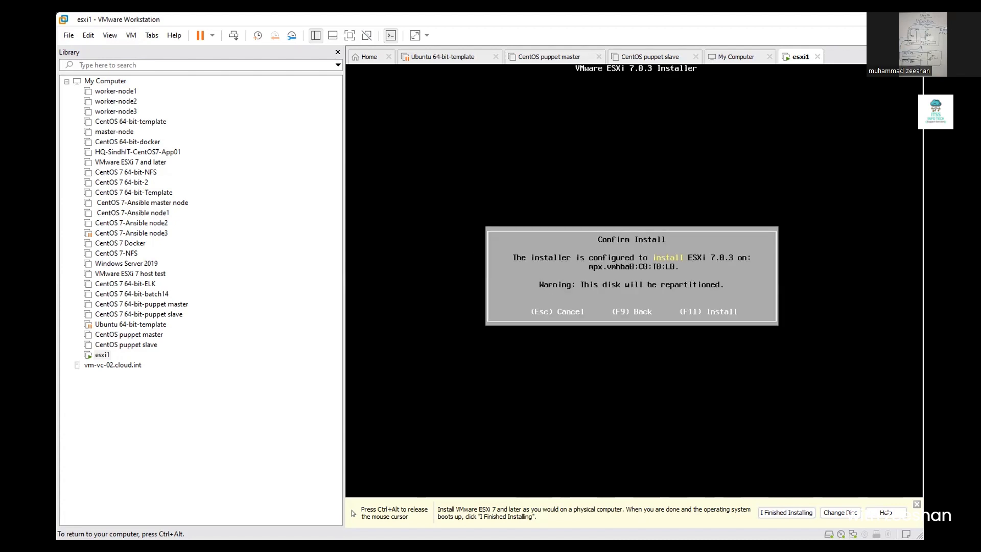
- Confirm installing ESXi 7.0.3 and let the host boot to its console at 192.168.16.145
{"action": "key", "text": "F11"}
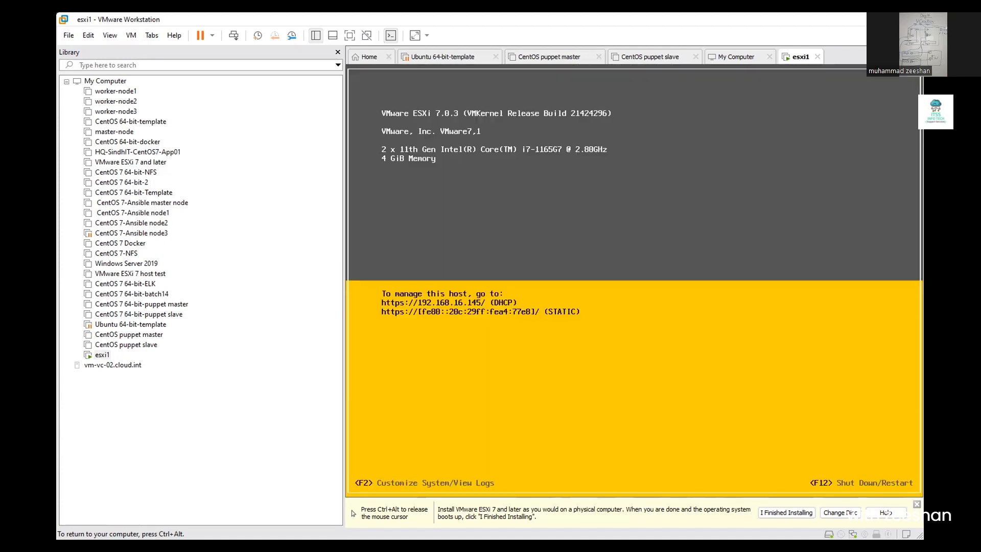
- Log in to the ESXi console's customization screen as root with the root password
{"action": "key", "text": "ctrl+alt"}
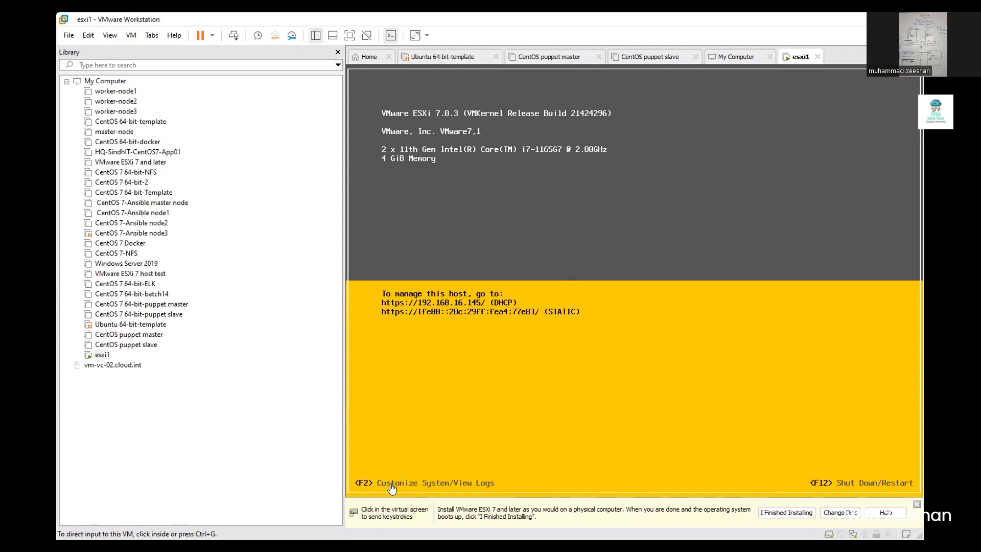
{"action": "left_click", "coordinate": [476, 419]}
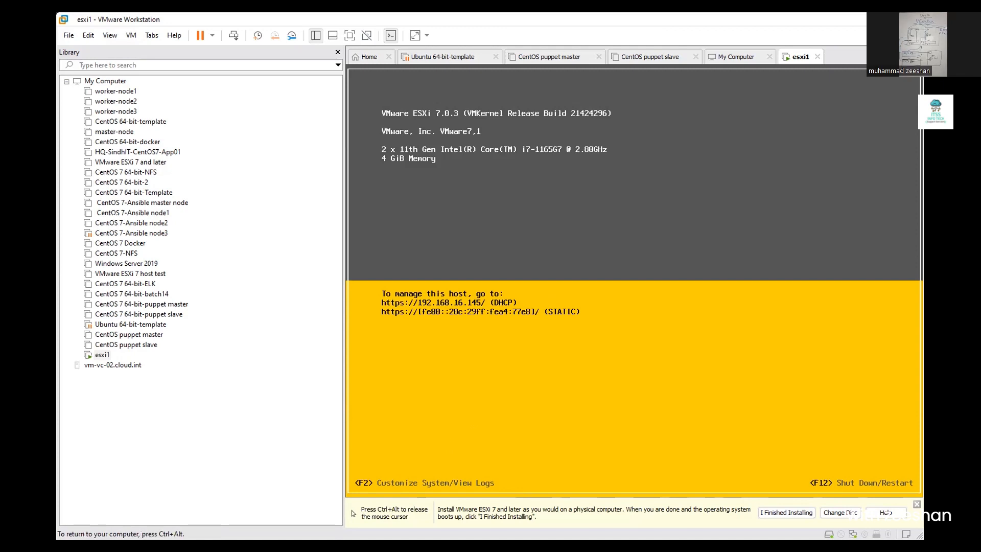
{"action": "key", "text": "F2"}
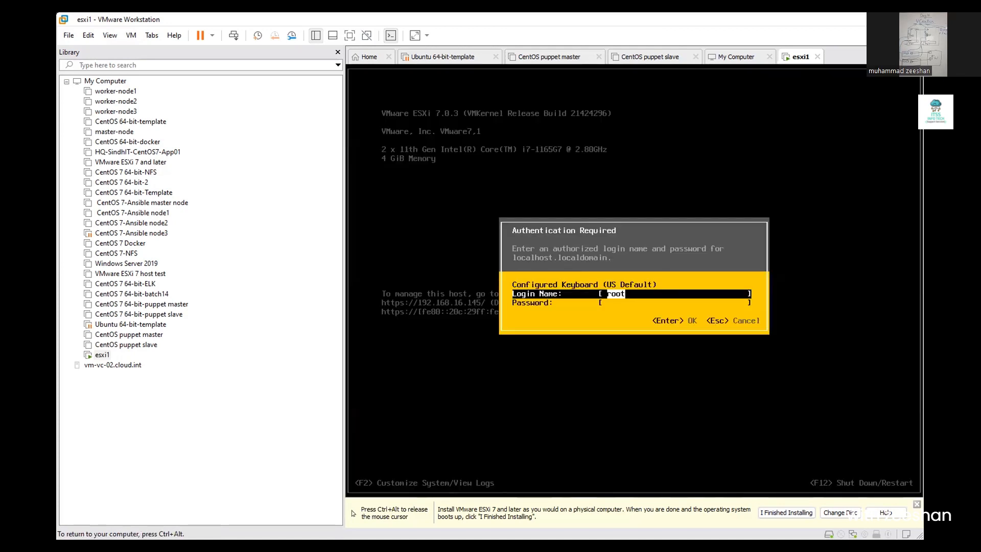
{"action": "key", "text": "Tab"}
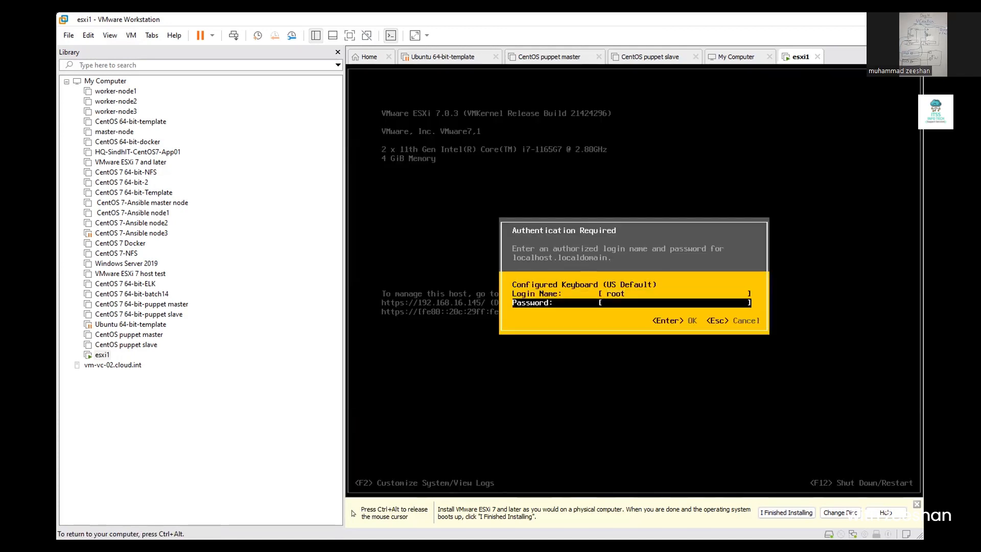
{"action": "type", "text": "*********"}
{"action": "key", "text": "Return"}
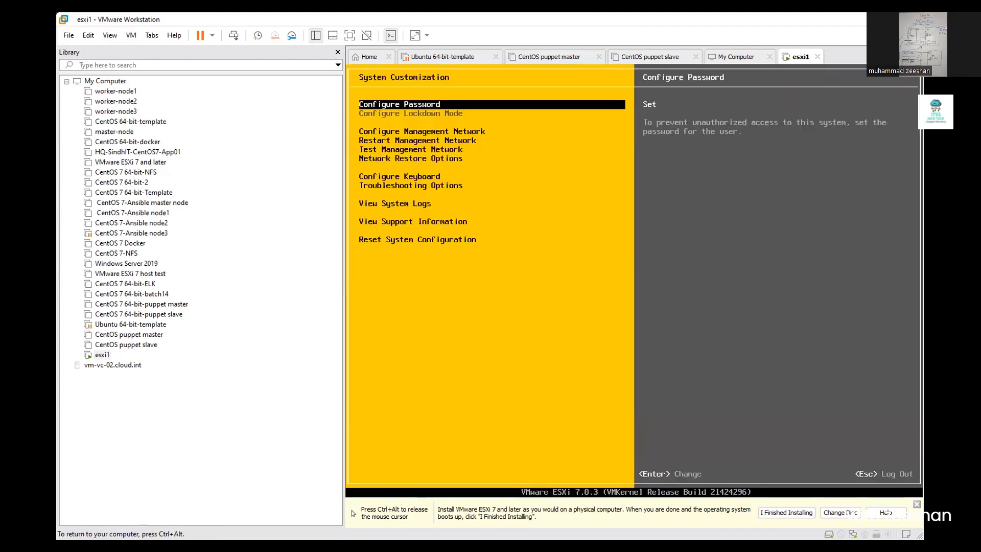
- Review the management network's VLAN, IPv4, IPv6 and DNS settings
{"action": "key", "text": "Down"}
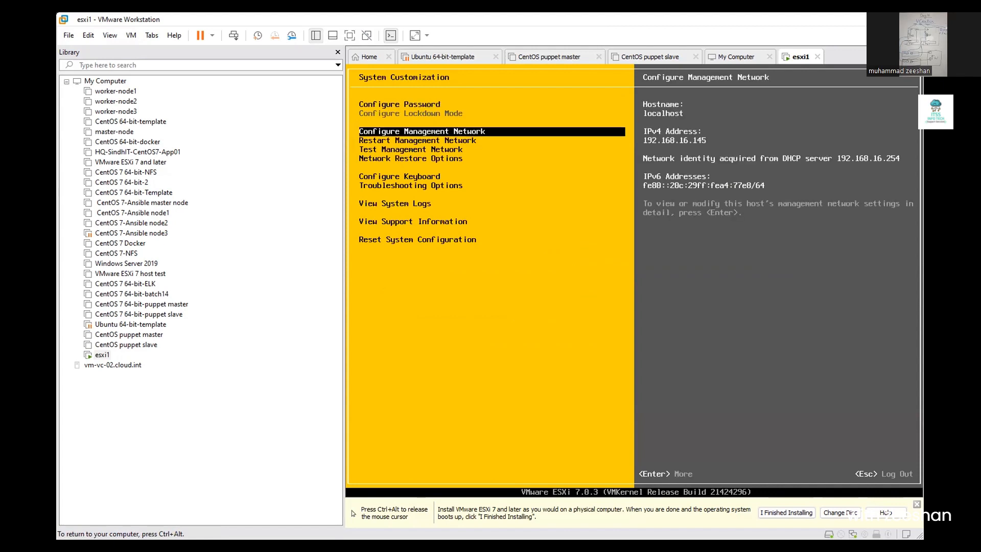
{"action": "key", "text": "Return"}
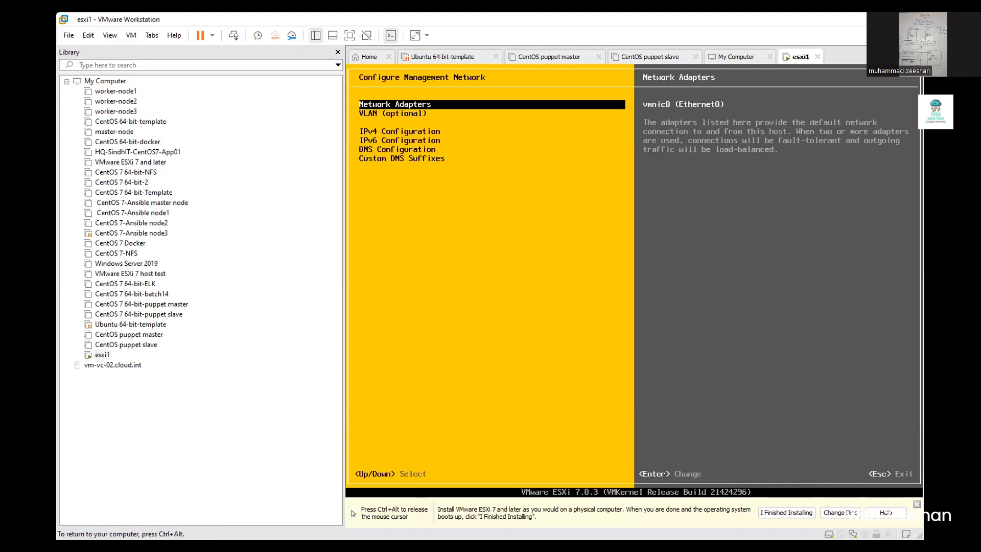
{"action": "key", "text": "Down"}
{"action": "key", "text": "Down"}
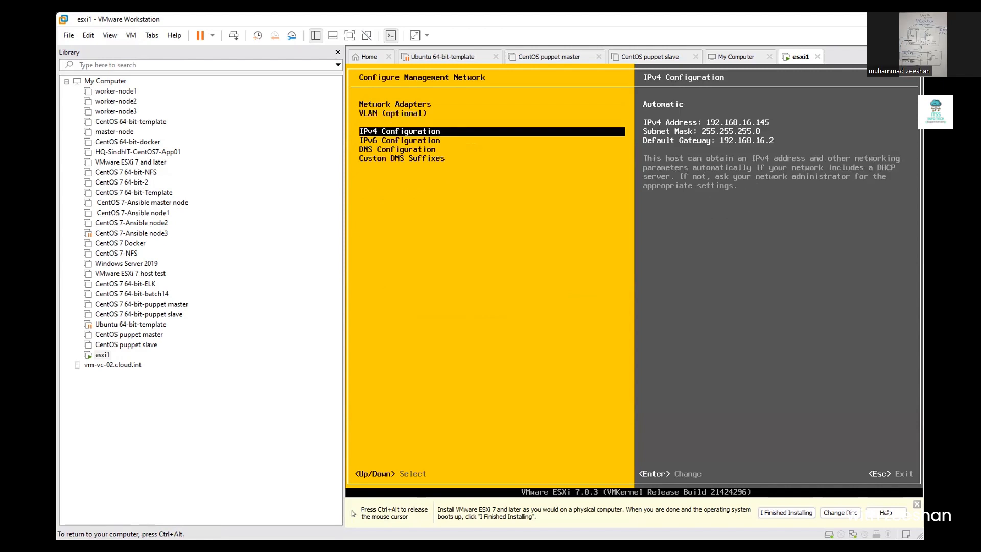
{"action": "key", "text": "Down"}
{"action": "key", "text": "Down"}
{"action": "key", "text": "Down"}
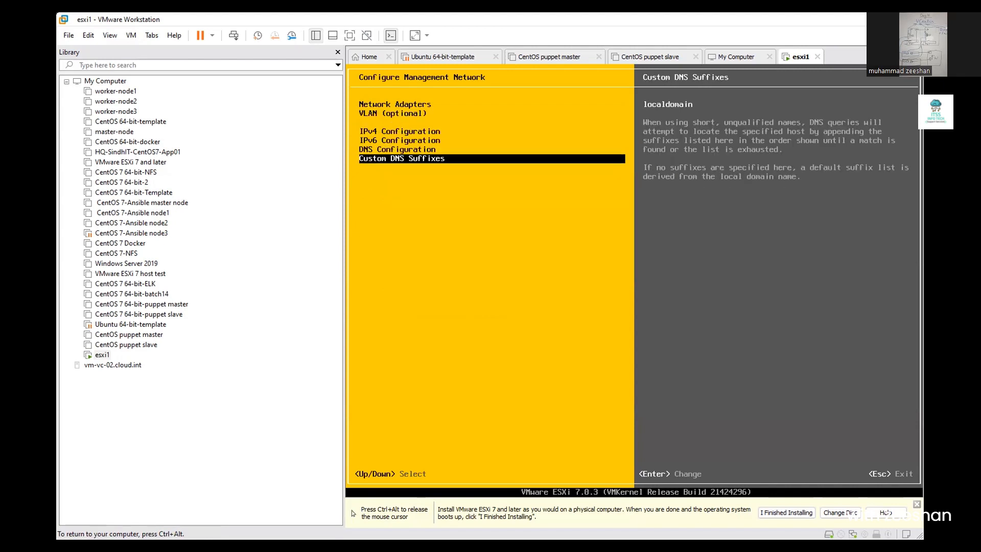
{"action": "key", "text": "Up"}
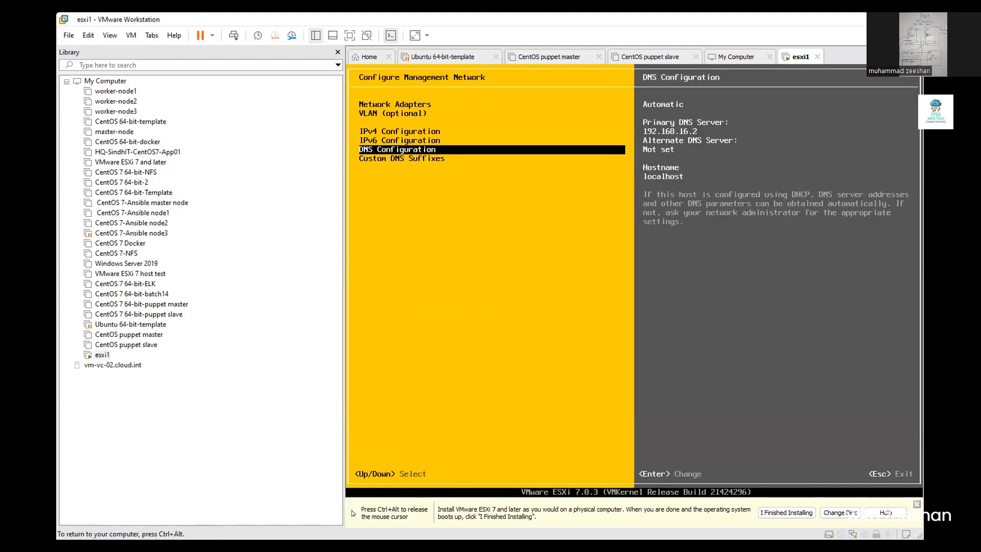
{"action": "key", "text": "Escape"}
- Look over the network restart, test and troubleshooting options, then leave the console for Firefox
{"action": "key", "text": "Down"}
{"action": "key", "text": "Down"}
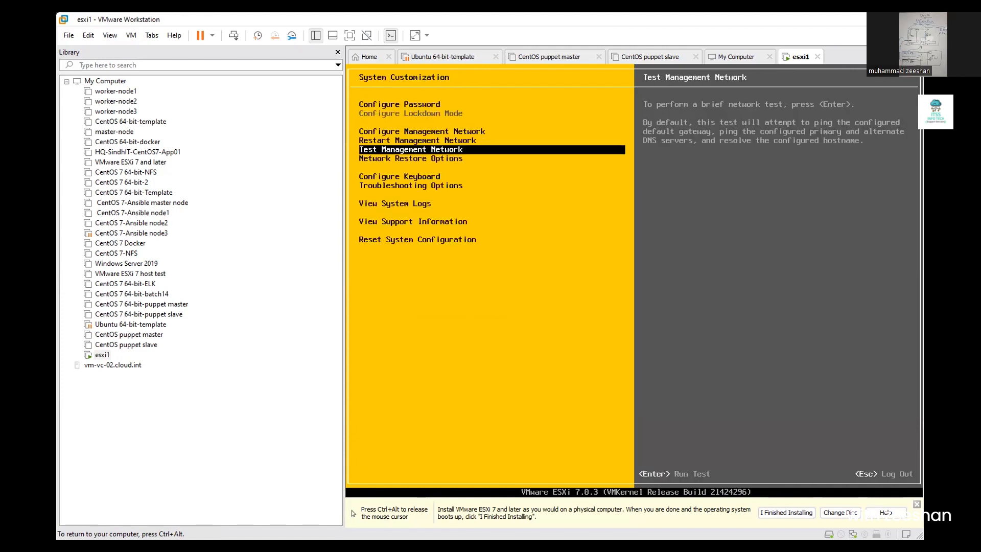
{"action": "key", "text": "Down"}
{"action": "key", "text": "Down"}
{"action": "key", "text": "Up"}
{"action": "key", "text": "Up"}
{"action": "key", "text": "Up"}
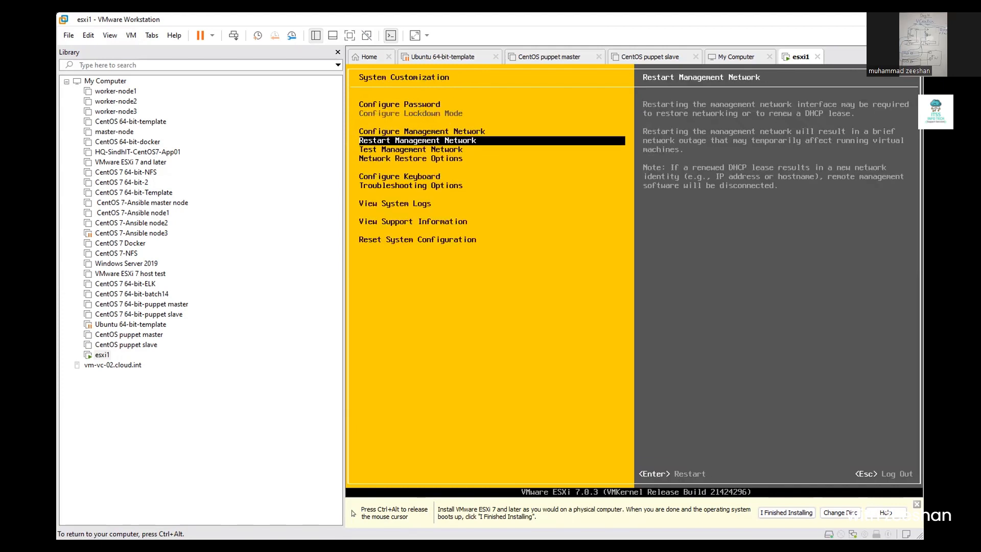
{"action": "key", "text": "Down"}
{"action": "key", "text": "Down"}
{"action": "key", "text": "Down"}
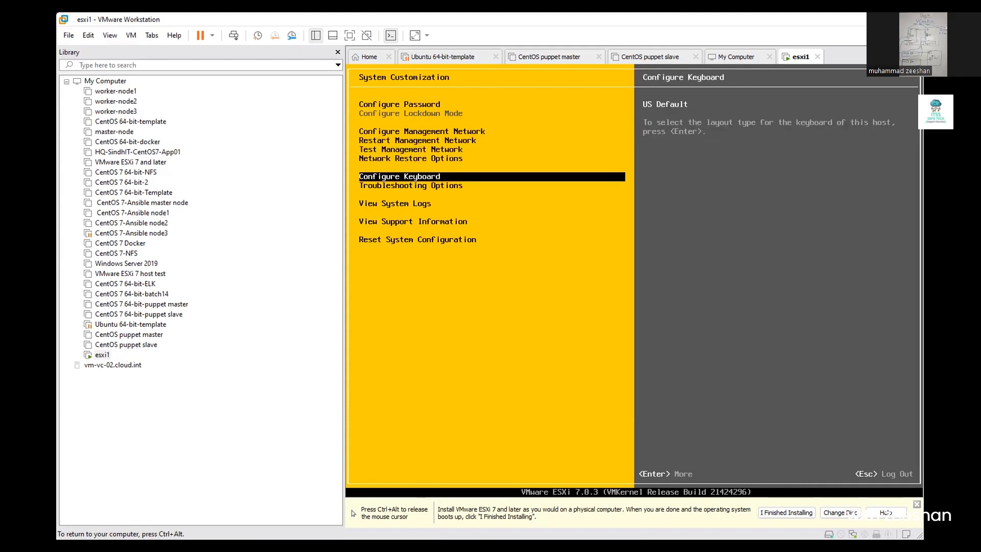
{"action": "key", "text": "Down"}
{"action": "key", "text": "Down"}
{"action": "key", "text": "Down"}
{"action": "key", "text": "Down"}
{"action": "key", "text": "Up"}
{"action": "key", "text": "Up"}
{"action": "key", "text": "Up"}
{"action": "key", "text": "Up"}
{"action": "key", "text": "Up"}
{"action": "key", "text": "Up"}
{"action": "key", "text": "Up"}
{"action": "key", "text": "Up"}
{"action": "key", "text": "Up"}
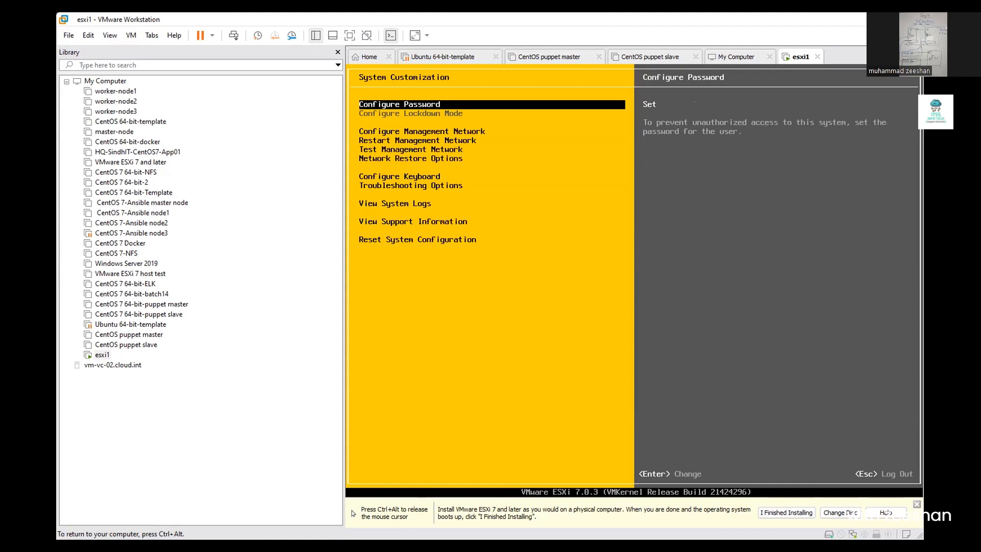
{"action": "key", "text": "Escape"}
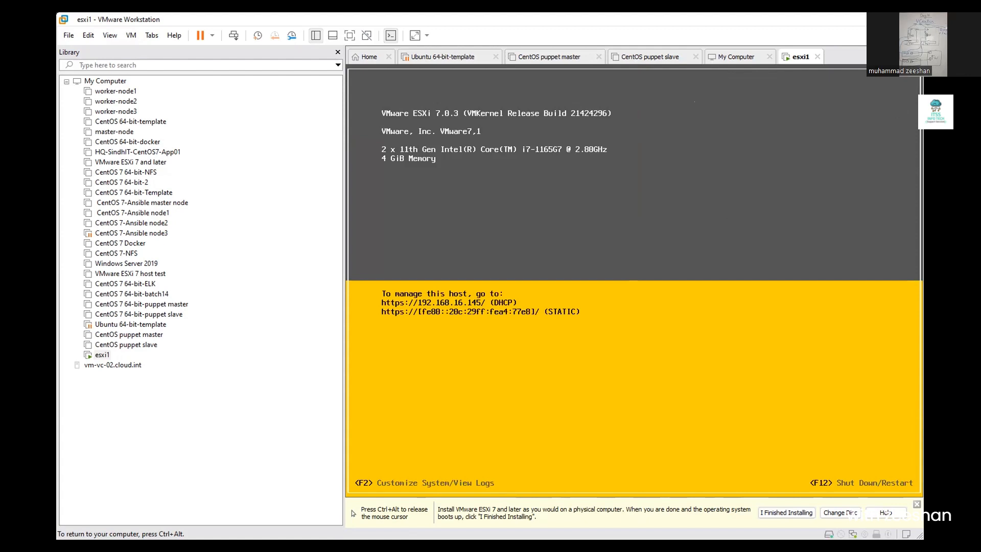
{"action": "key", "text": "ctrl+alt"}
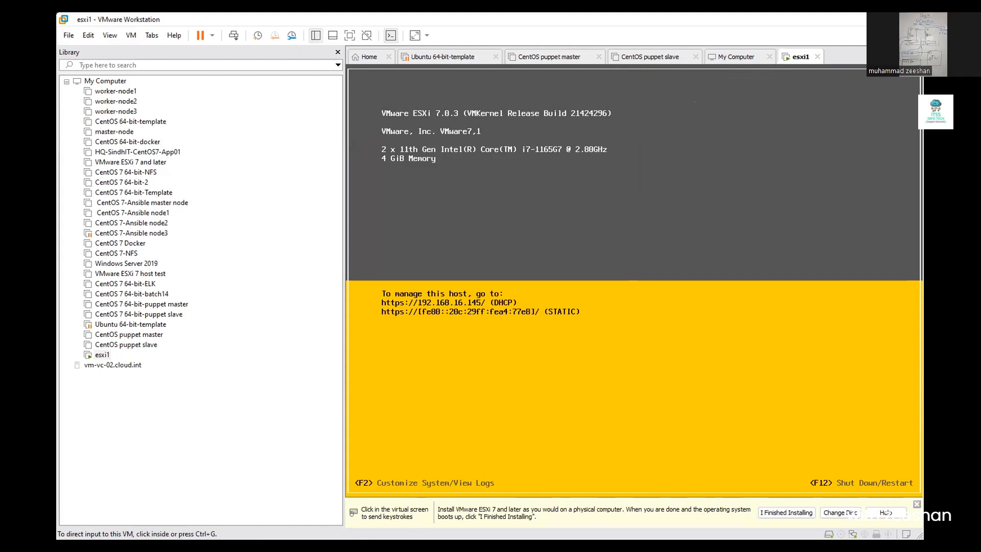
{"action": "key", "text": "alt+Tab"}
- Browse to 192.168.16.145 and proceed past the certificate warning to the Host Client login
{"action": "type", "text": "1923"}
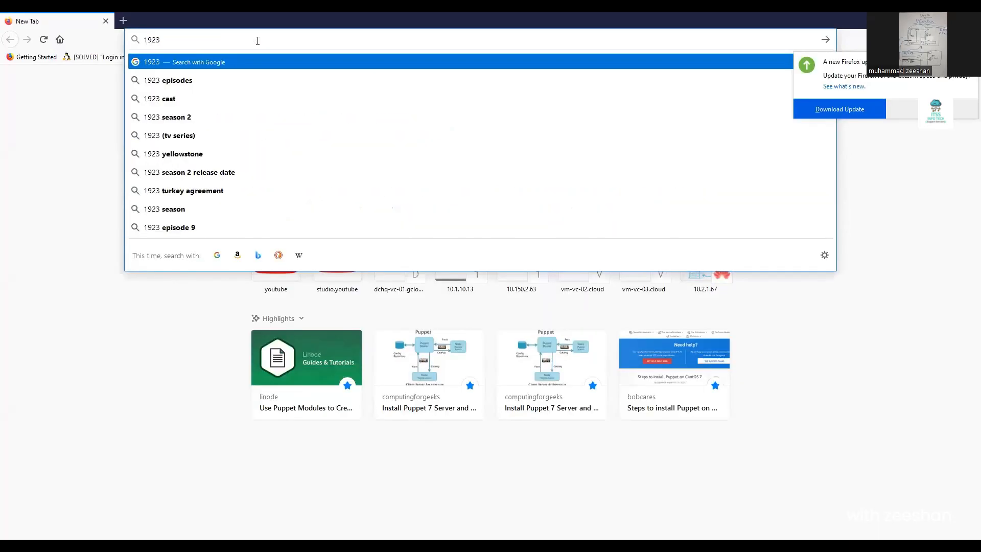
{"action": "key", "text": "BackSpace"}
{"action": "type", "text": "."}
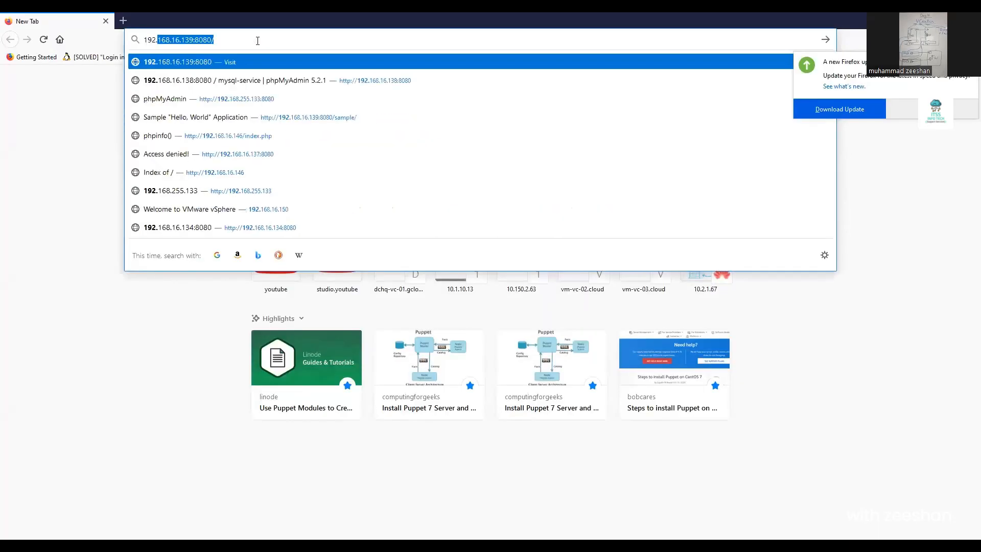
{"action": "type", "text": "168.16."}
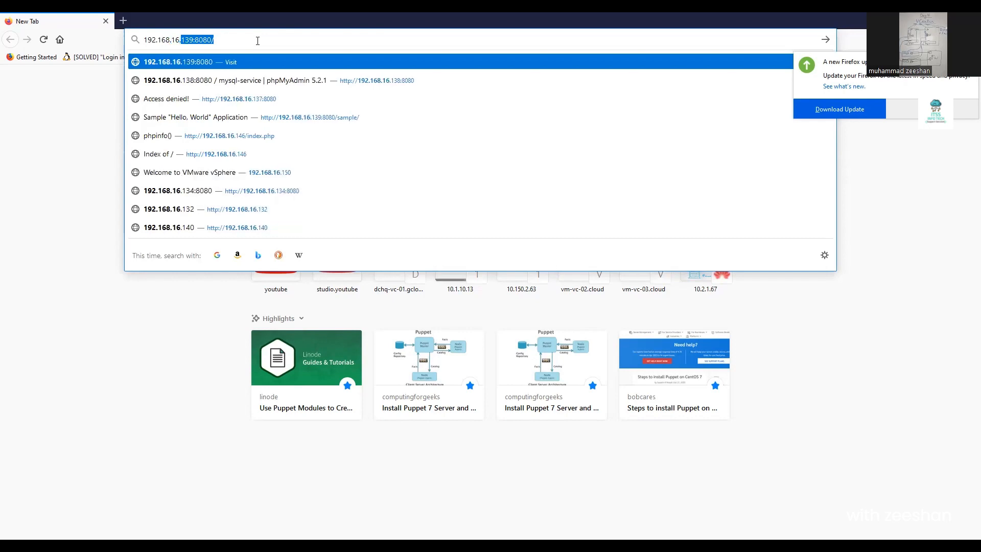
{"action": "type", "text": "14"}
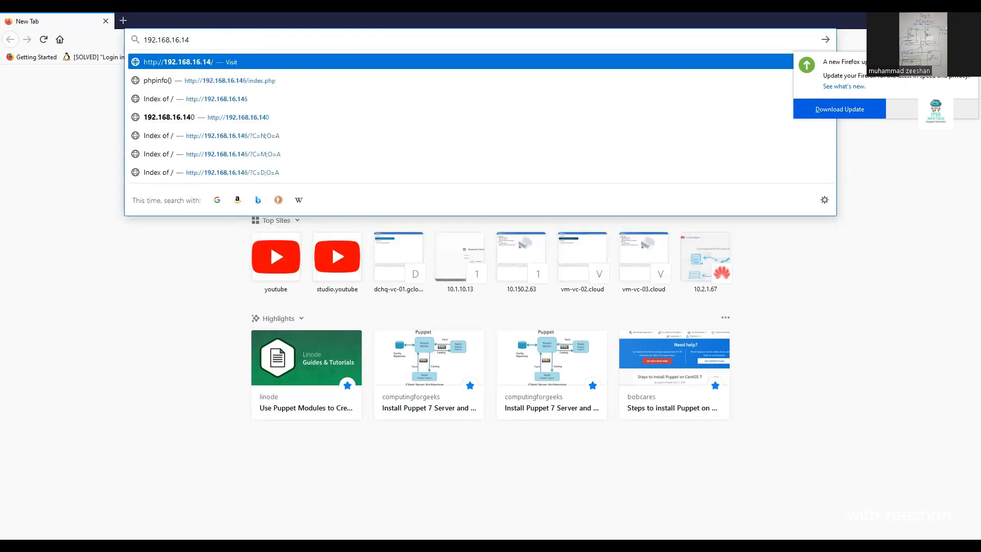
{"action": "key", "text": "Escape"}
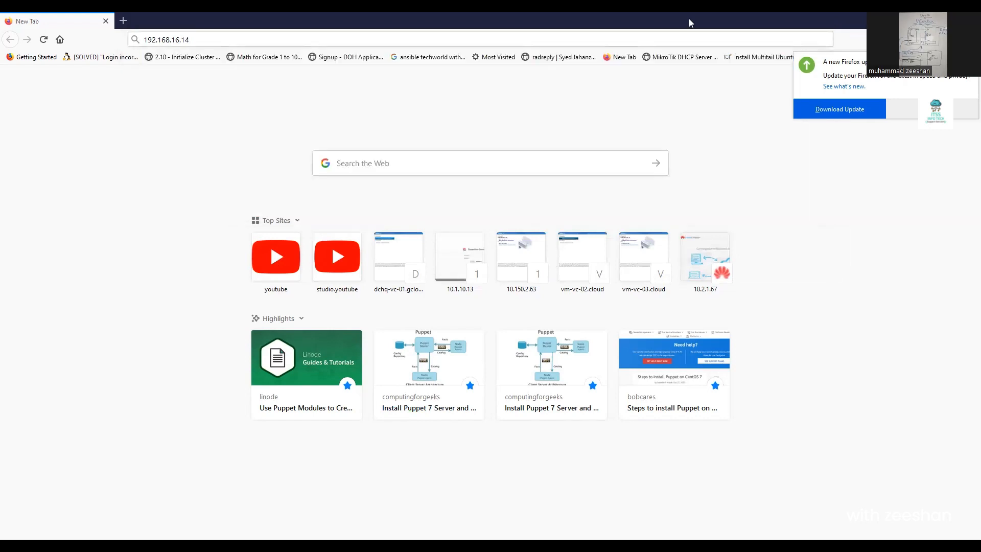
{"action": "left_click", "coordinate": [211, 40]}
{"action": "type", "text": "5"}
{"action": "key", "text": "Return"}
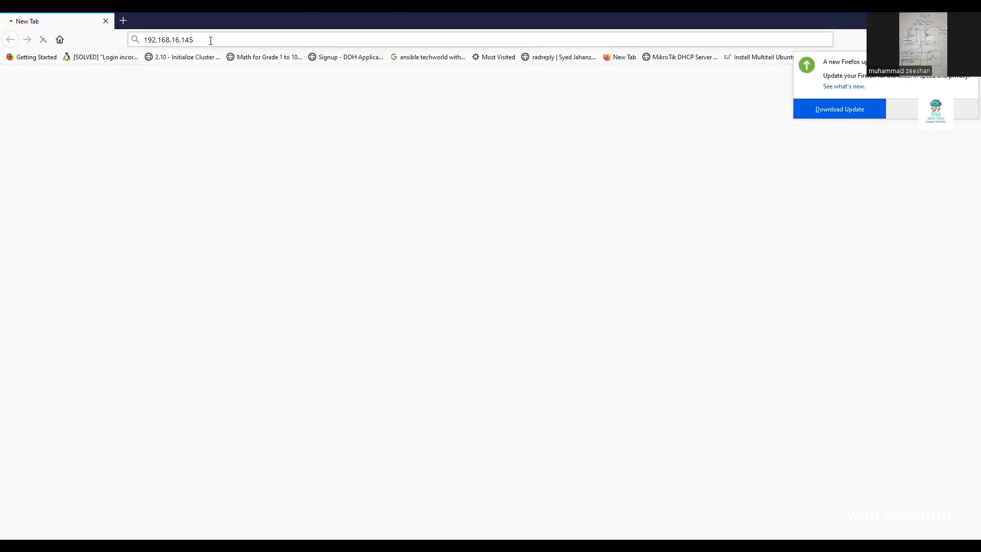
{"action": "left_click", "coordinate": [418, 366]}
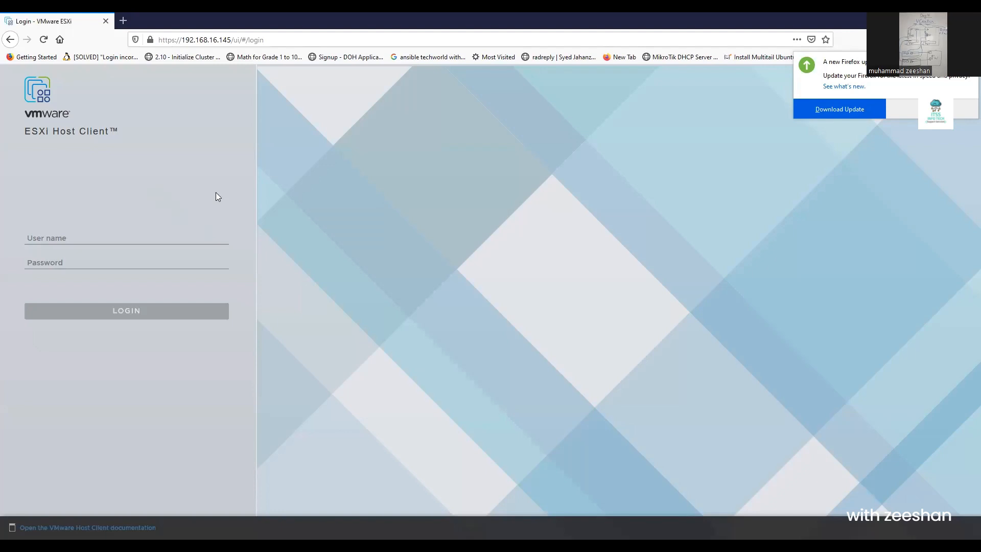
- Log in as root with the host password and save the login in Firefox
{"action": "left_click", "coordinate": [54, 236]}
{"action": "type", "text": "root"}
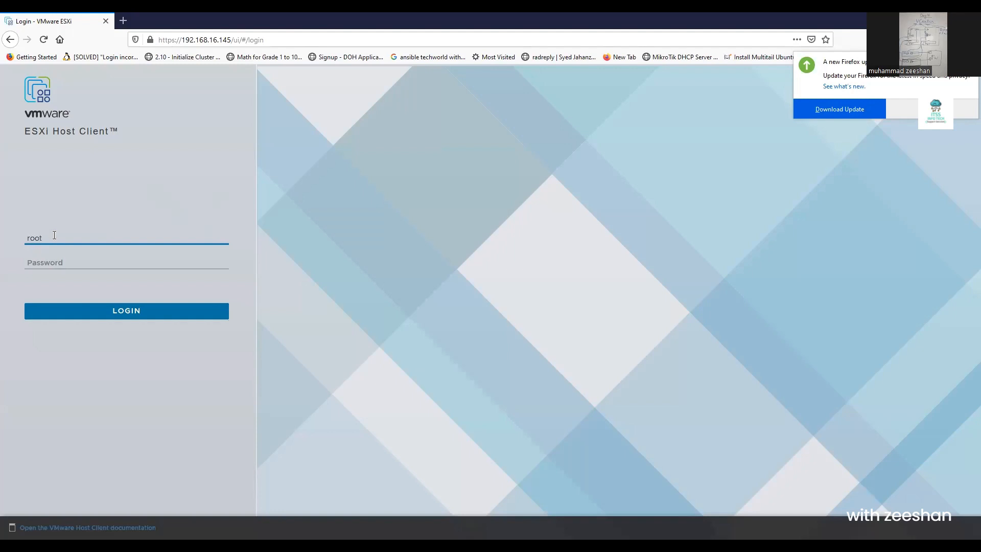
{"action": "key", "text": "Tab"}
{"action": "type", "text": "********"}
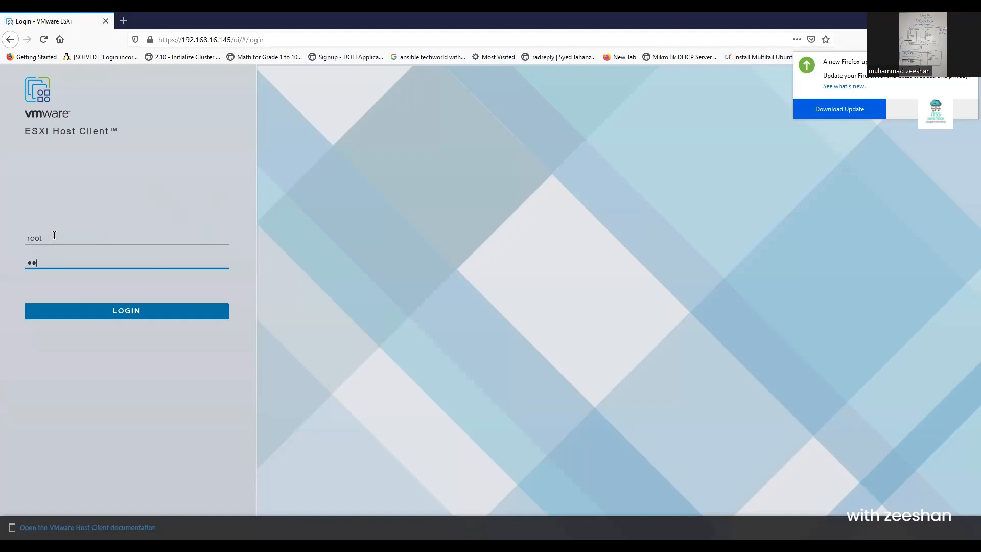
{"action": "type", "text": "*"}
{"action": "key", "text": "Return"}
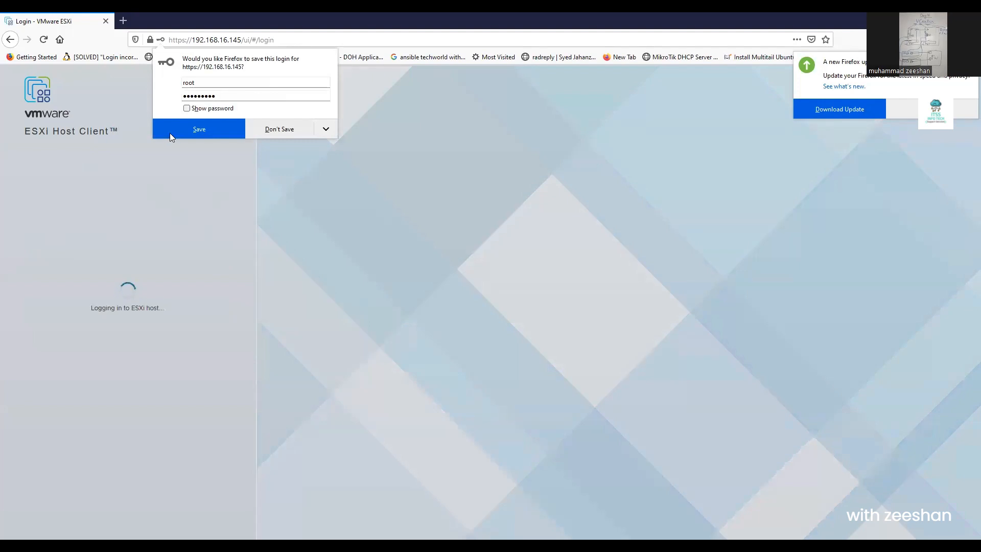
{"action": "left_click", "coordinate": [186, 131]}
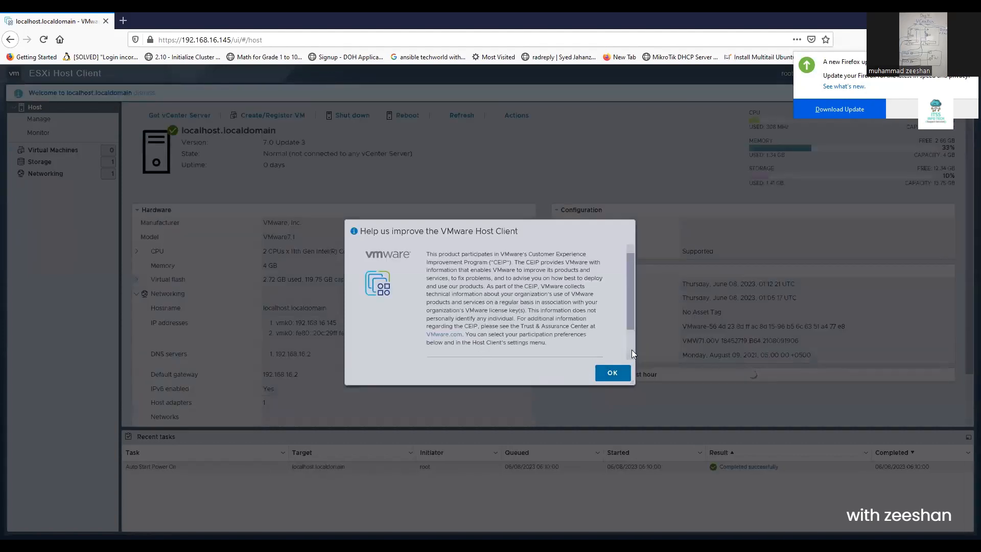
- Decline joining the Customer Experience Improvement Program
{"action": "scroll", "coordinate": [632, 350], "scroll_direction": "down", "scroll_amount": 2}
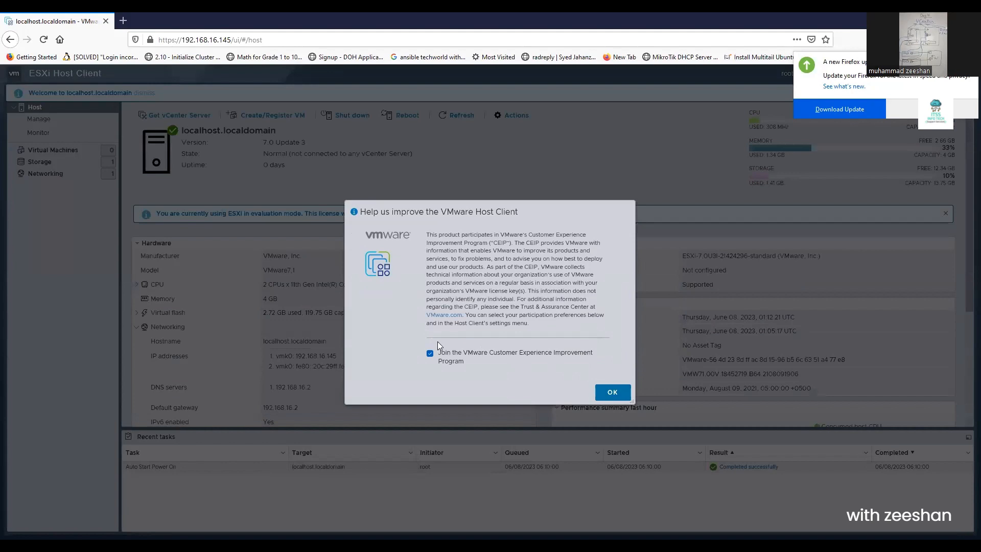
{"action": "left_click", "coordinate": [429, 353]}
{"action": "left_click", "coordinate": [604, 393]}
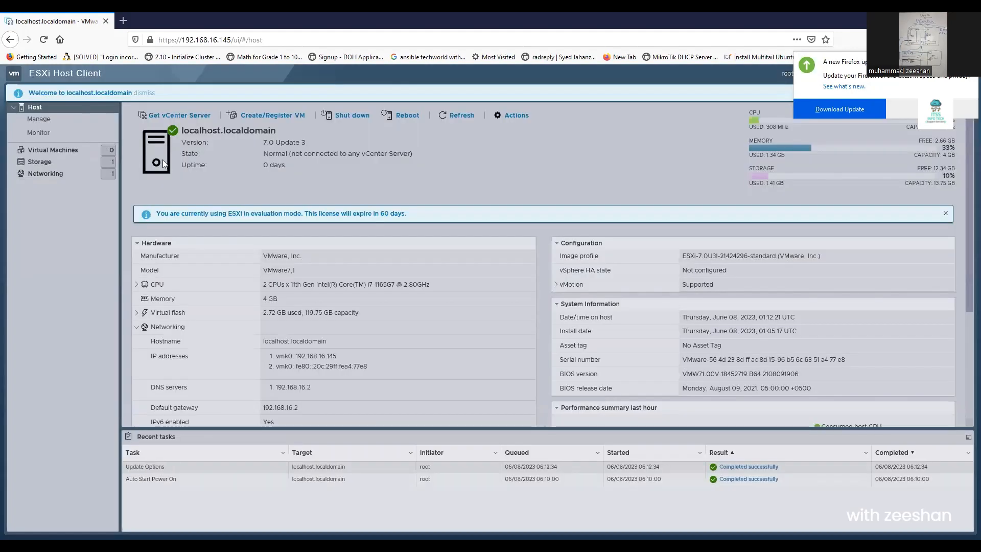
{"action": "left_click", "coordinate": [88, 151]}
{"action": "left_click", "coordinate": [70, 153]}
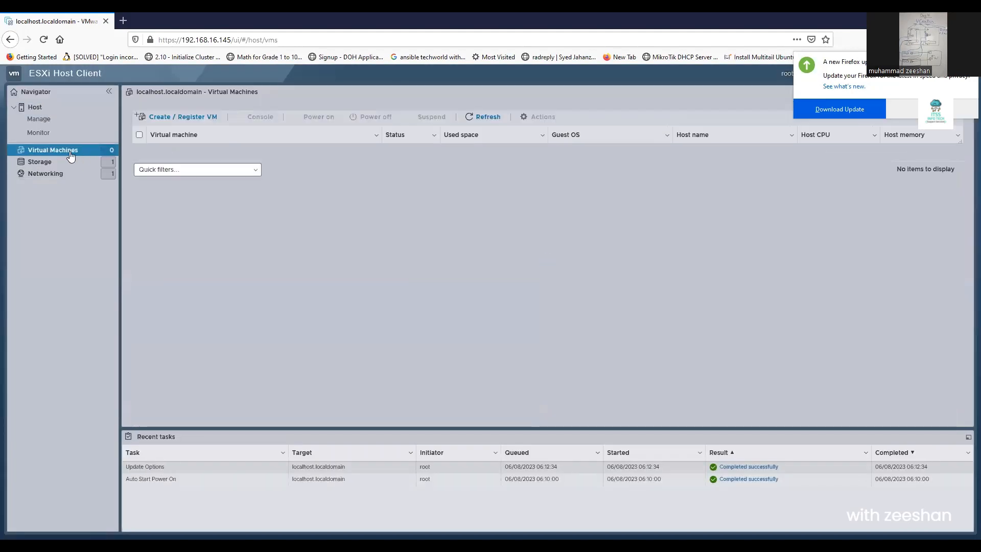
{"action": "left_click", "coordinate": [51, 163]}
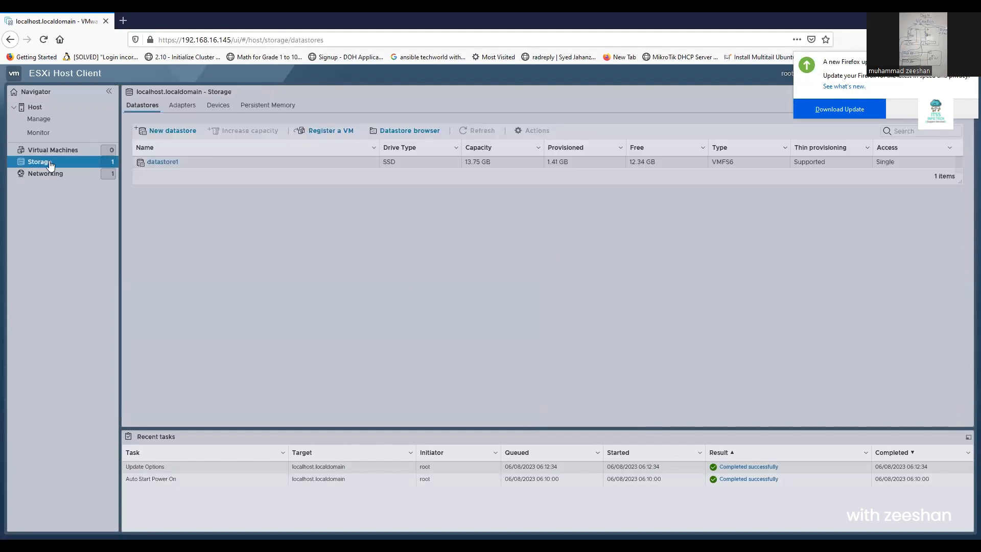
{"action": "left_click", "coordinate": [47, 174]}
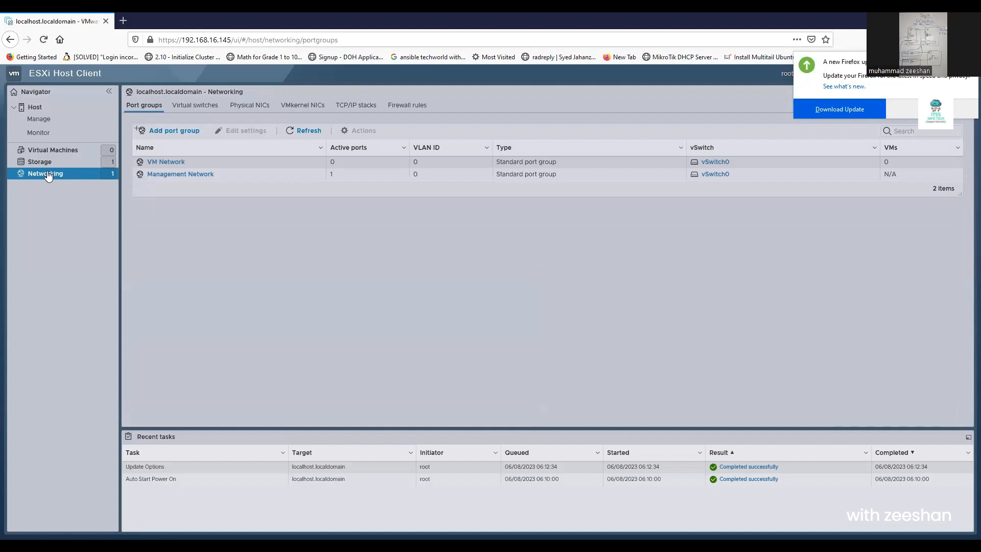
{"action": "left_click", "coordinate": [712, 163]}
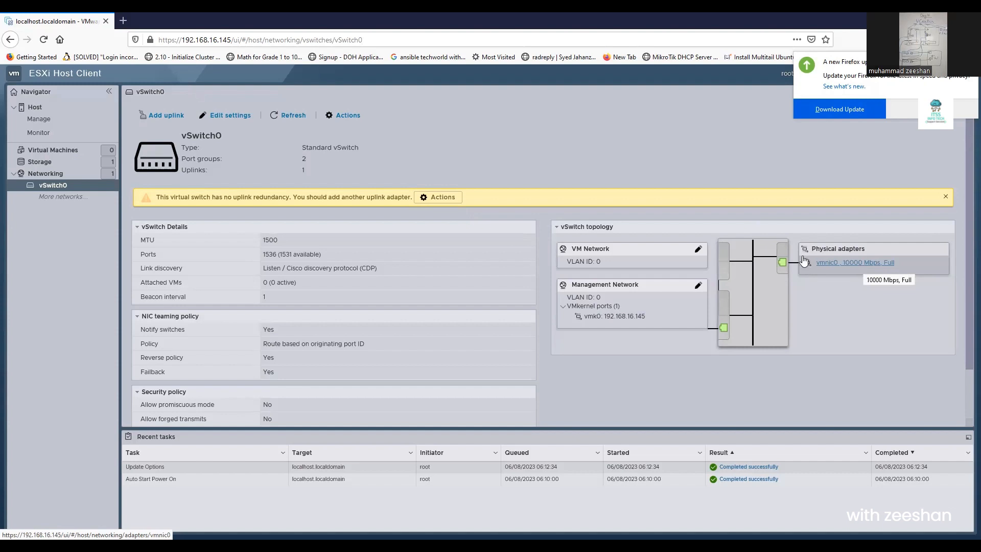
{"action": "left_click", "coordinate": [41, 162]}
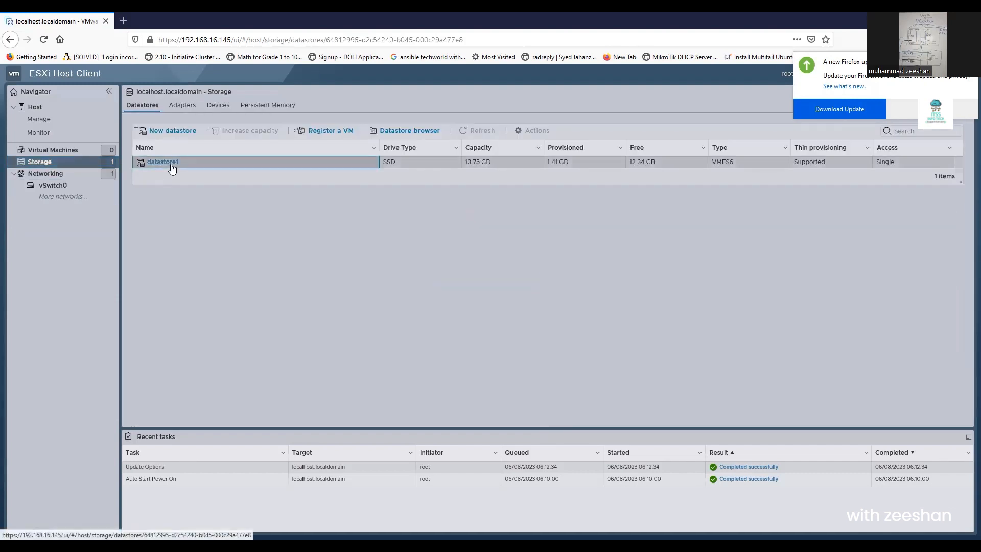
- Upload CentOS-7-x86_64-Minimal-2009.iso from drive D: to datastore1 through the datastore browser
{"action": "left_click", "coordinate": [171, 162]}
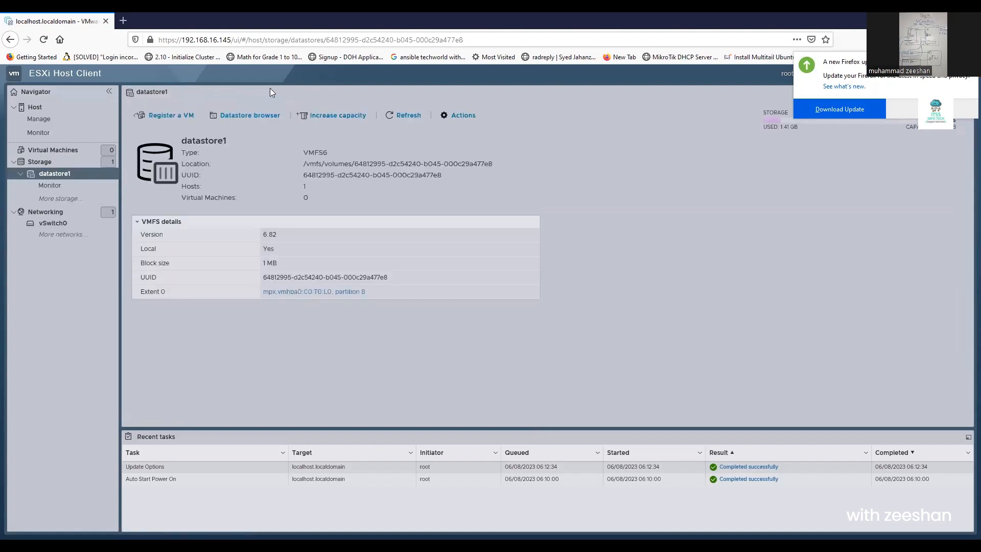
{"action": "left_click", "coordinate": [249, 116]}
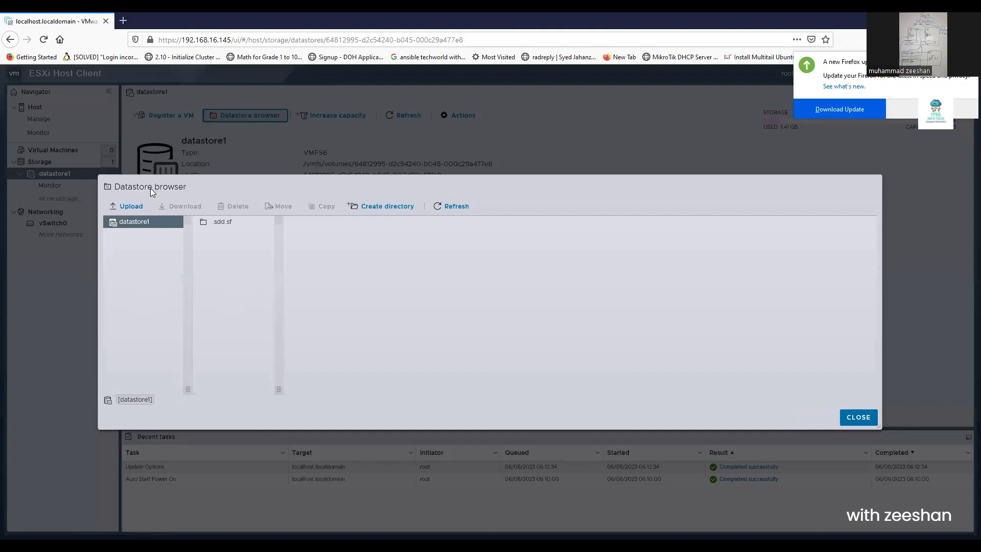
{"action": "left_click", "coordinate": [127, 205]}
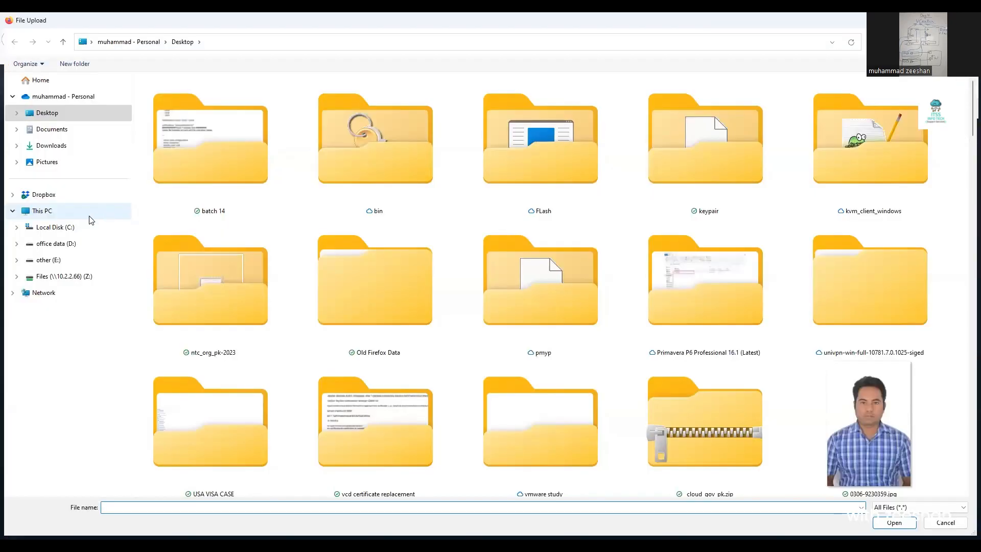
{"action": "left_click", "coordinate": [66, 244]}
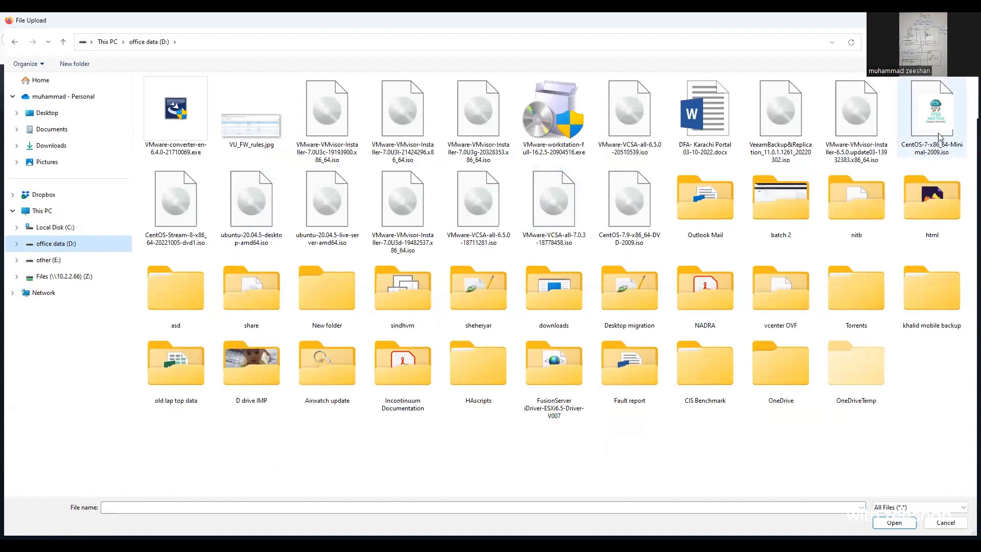
{"action": "double_click", "coordinate": [935, 117]}
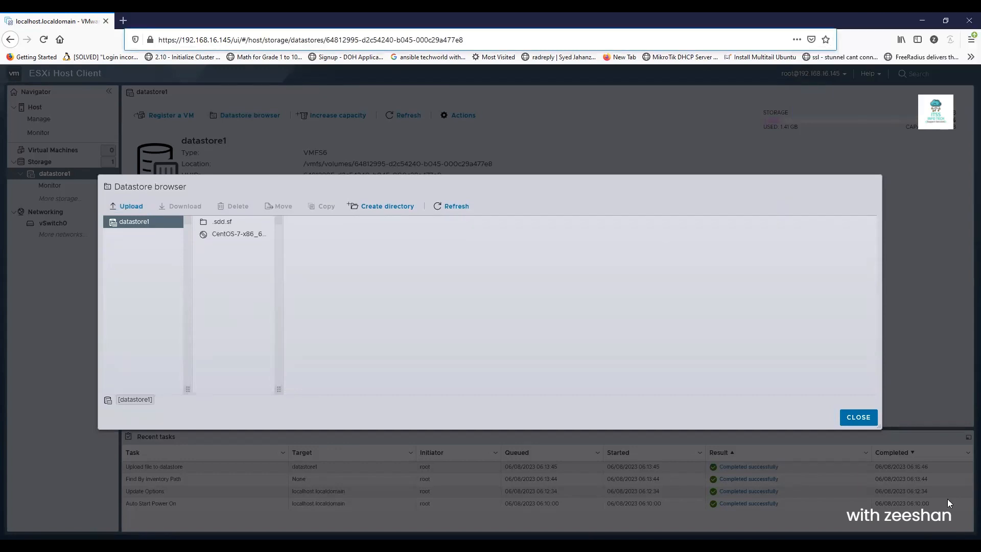
{"action": "left_click", "coordinate": [859, 417]}
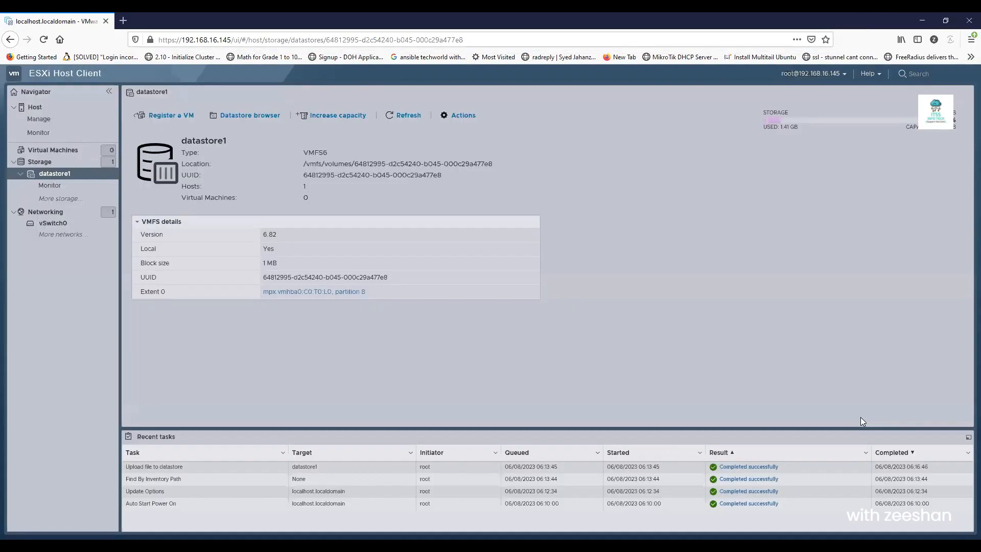
- Start a new VM named Cent)S with Linux guest OS Asianux 7 (64-bit) on datastore1
{"action": "right_click", "coordinate": [46, 148]}
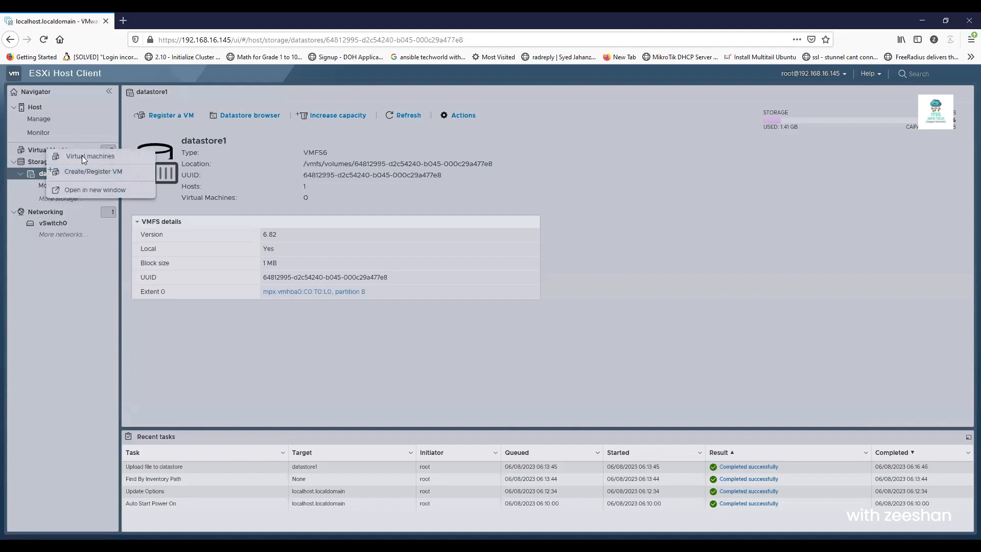
{"action": "left_click", "coordinate": [104, 174]}
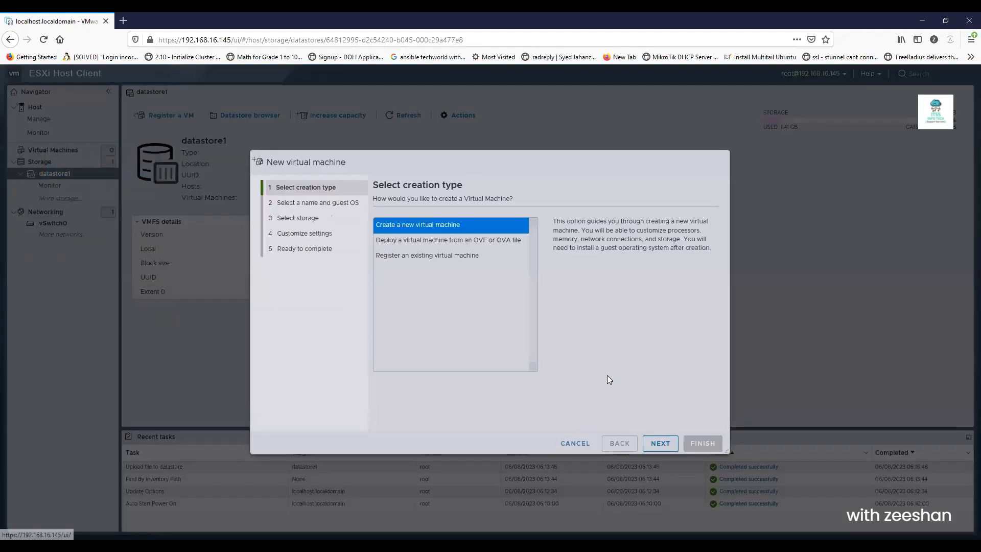
{"action": "key", "text": "Return"}
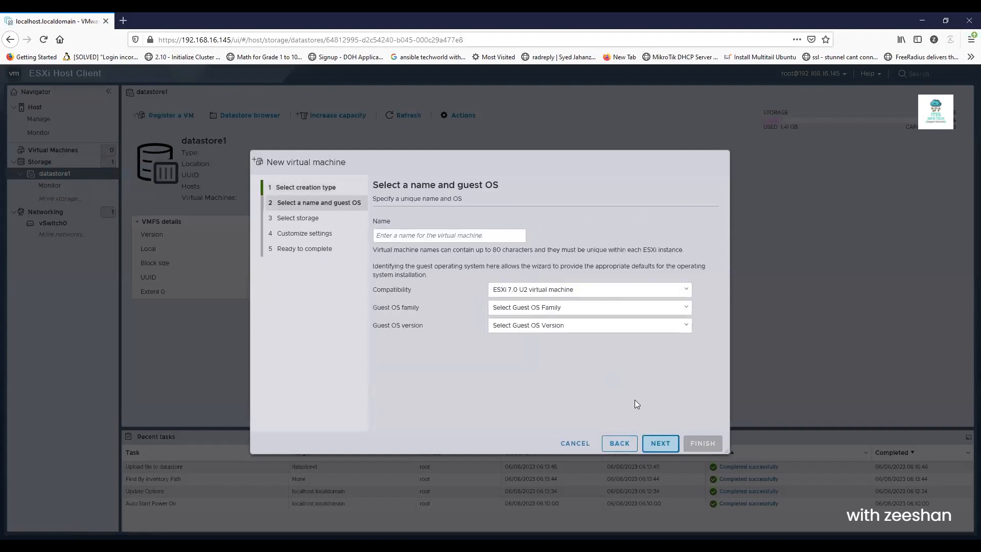
{"action": "left_click", "coordinate": [421, 236]}
{"action": "type", "text": "Cent)S"}
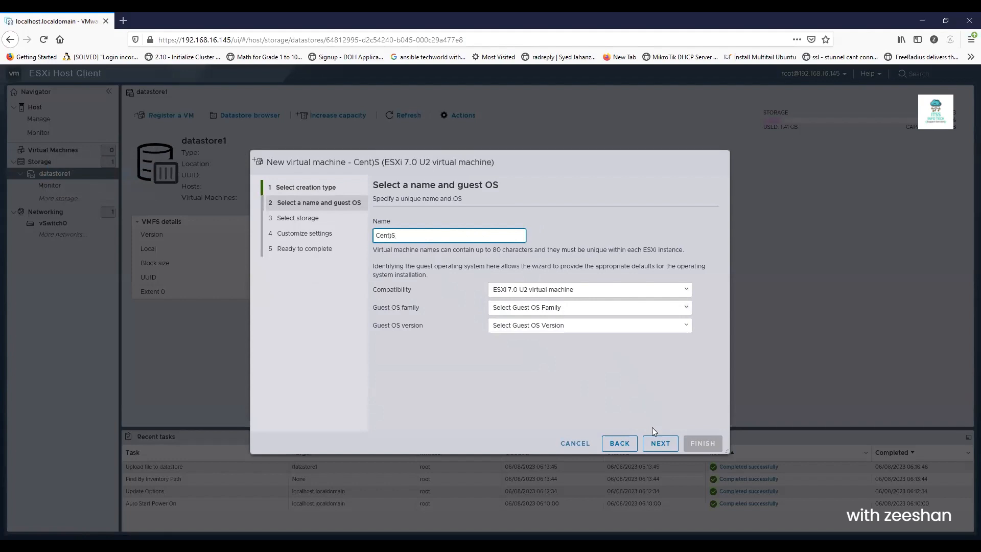
{"action": "left_click", "coordinate": [577, 310]}
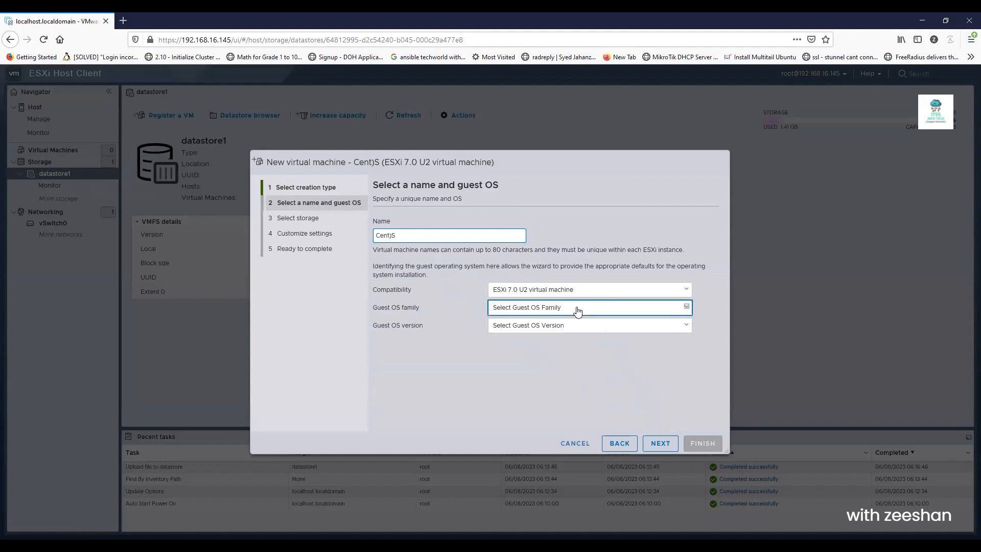
{"action": "left_click", "coordinate": [577, 311]}
{"action": "left_click", "coordinate": [568, 331]}
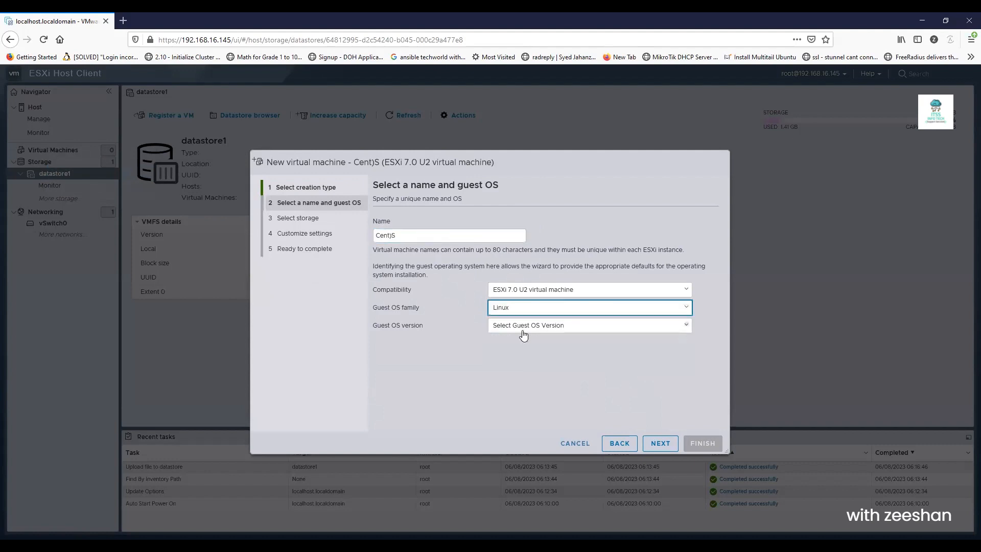
{"action": "left_click", "coordinate": [522, 329]}
{"action": "key", "text": "Up"}
{"action": "key", "text": "Up"}
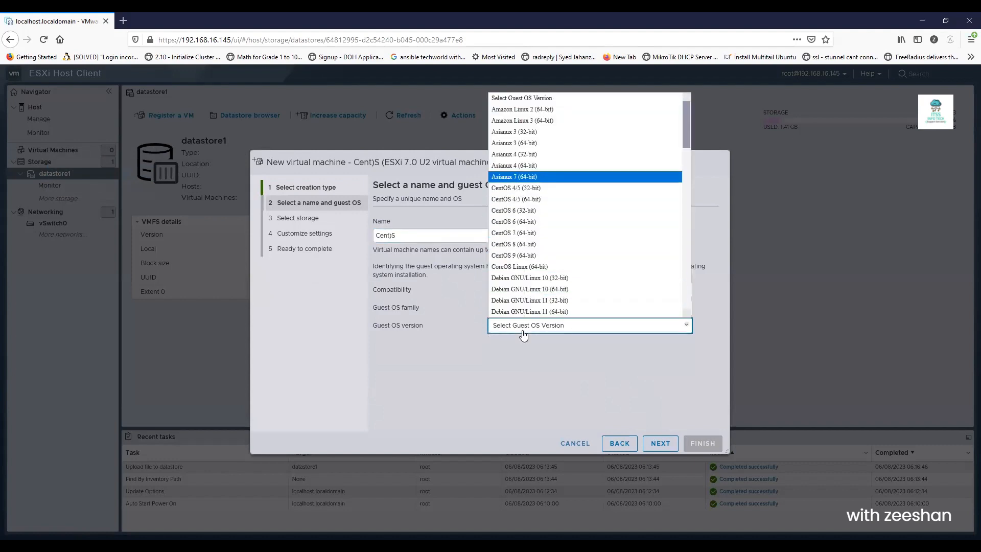
{"action": "key", "text": "Return"}
{"action": "left_click", "coordinate": [648, 438]}
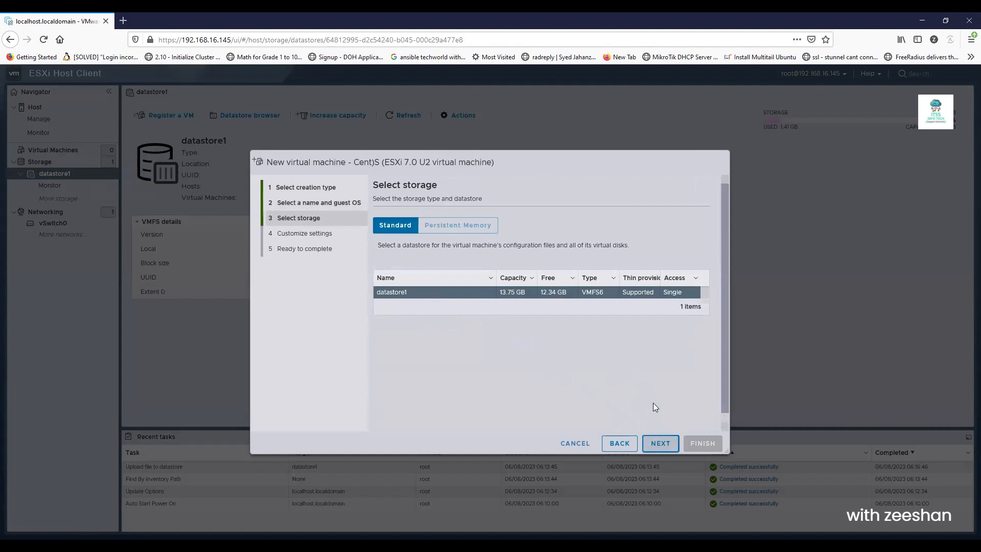
{"action": "left_click", "coordinate": [659, 441]}
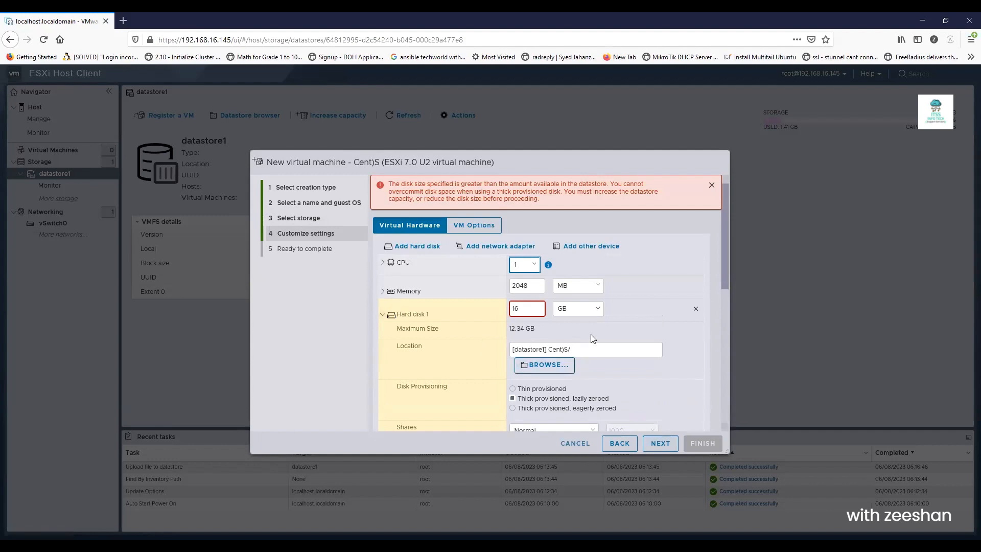
- Make the virtual disk thin provisioned and shrink it to 10 GB
{"action": "left_click_drag", "start_coordinate": [723, 272], "coordinate": [722, 292]}
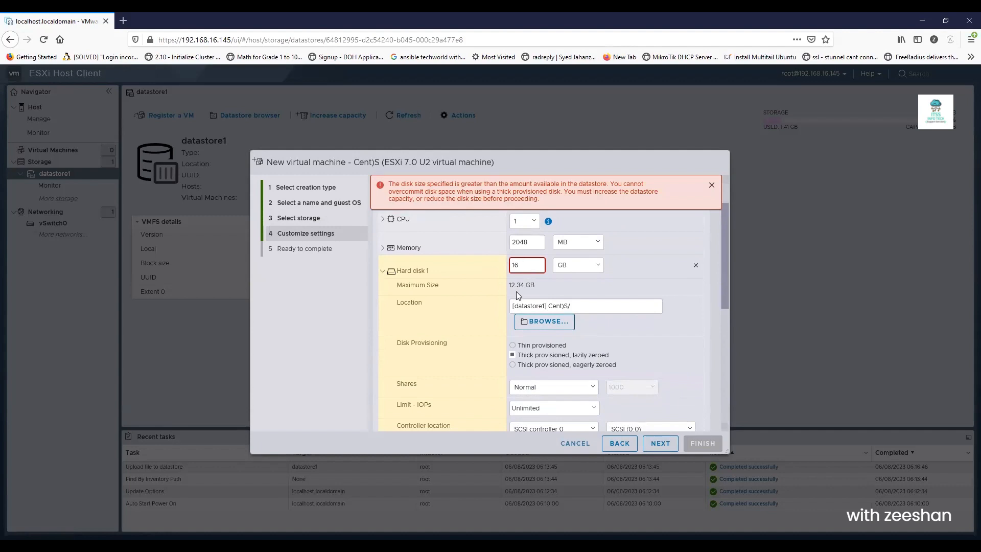
{"action": "left_click", "coordinate": [513, 346]}
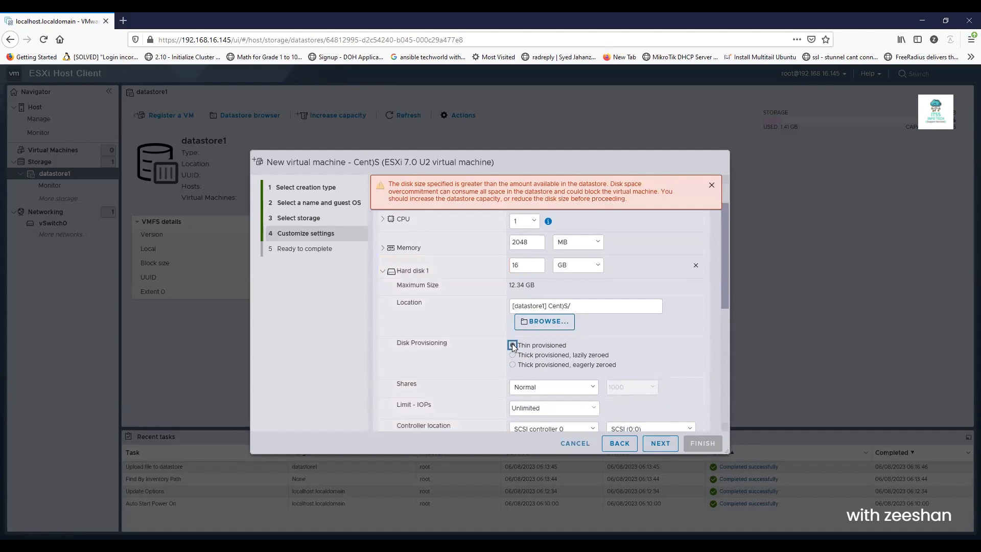
{"action": "left_click", "coordinate": [724, 261]}
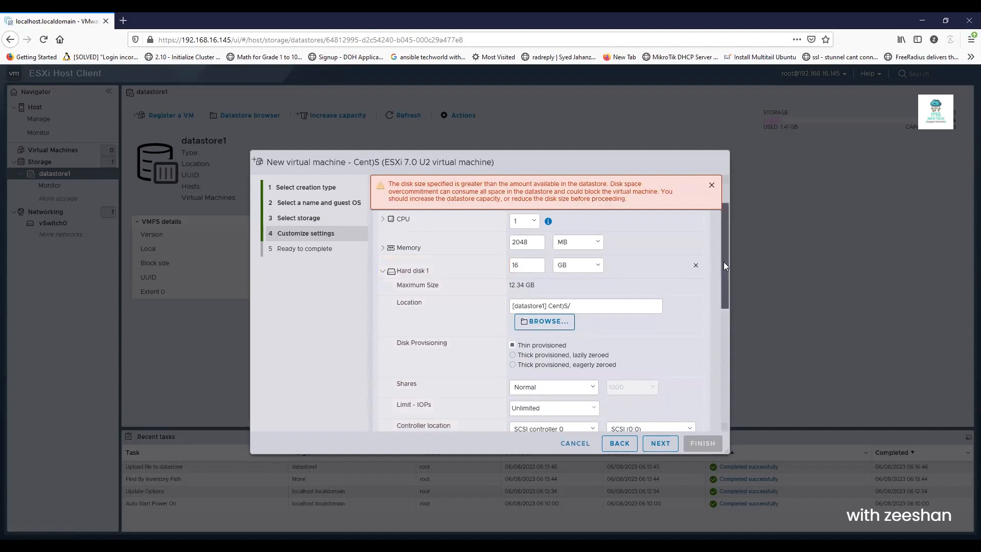
{"action": "left_click_drag", "start_coordinate": [525, 260], "coordinate": [469, 264]}
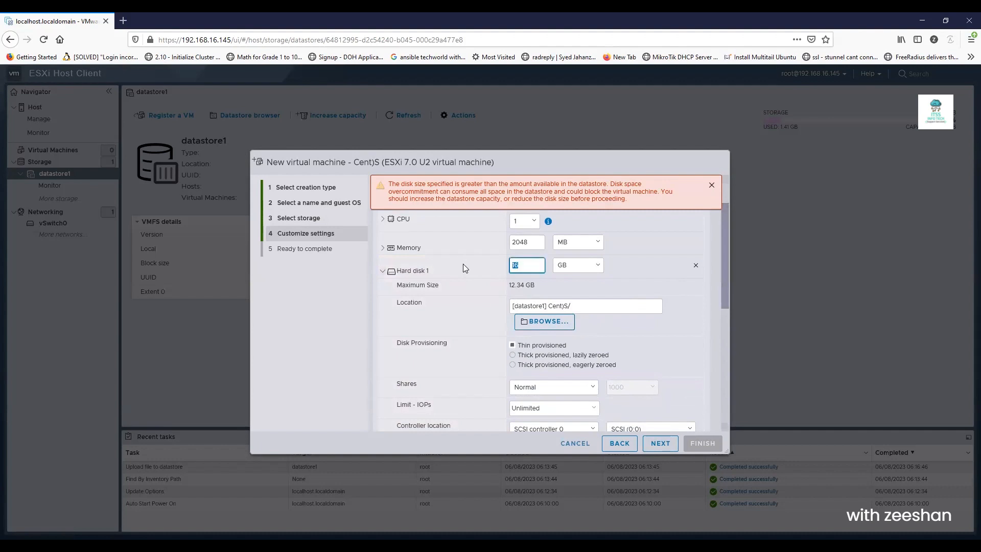
{"action": "type", "text": "10"}
{"action": "left_click", "coordinate": [728, 273]}
{"action": "scroll", "coordinate": [718, 297], "scroll_direction": "up", "scroll_amount": 3}
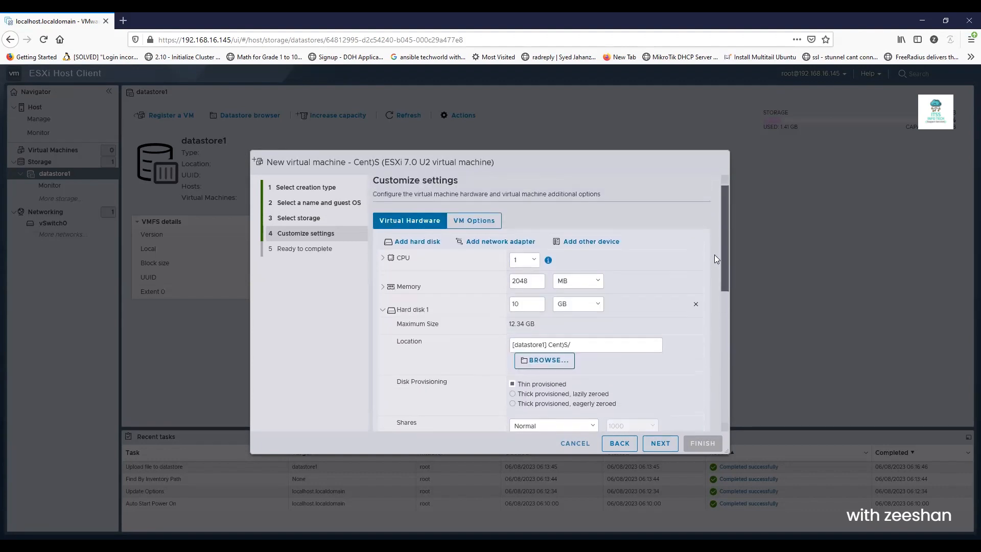
{"action": "left_click_drag", "start_coordinate": [722, 251], "coordinate": [712, 389]}
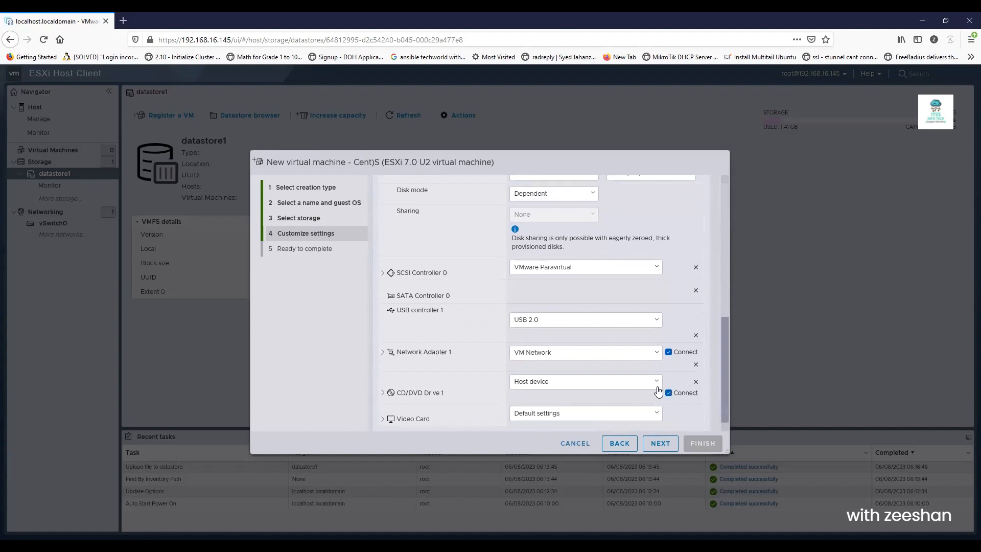
- Keep the network adapter on VM Network and expand the CD/DVD drive settings
{"action": "left_click", "coordinate": [656, 353]}
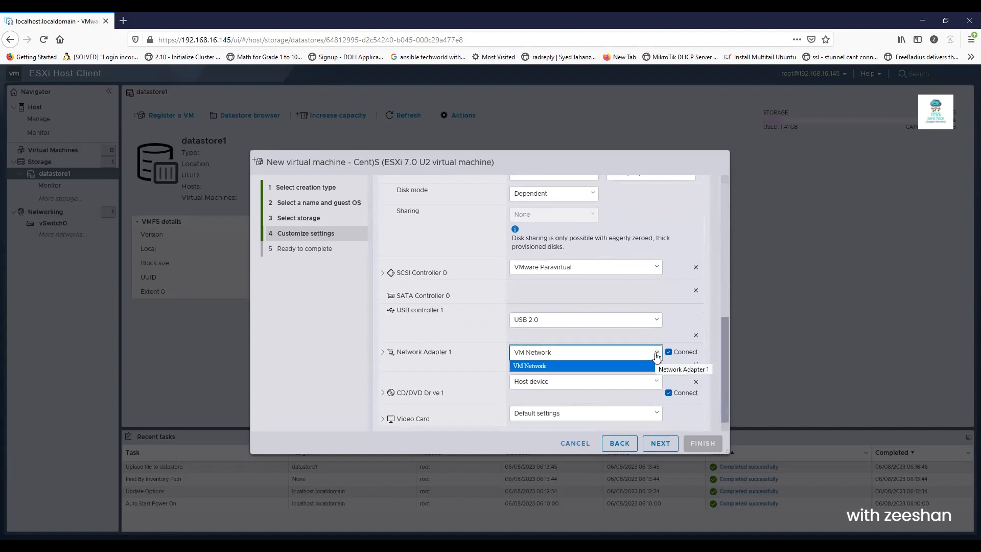
{"action": "left_click", "coordinate": [656, 356]}
{"action": "left_click", "coordinate": [728, 347]}
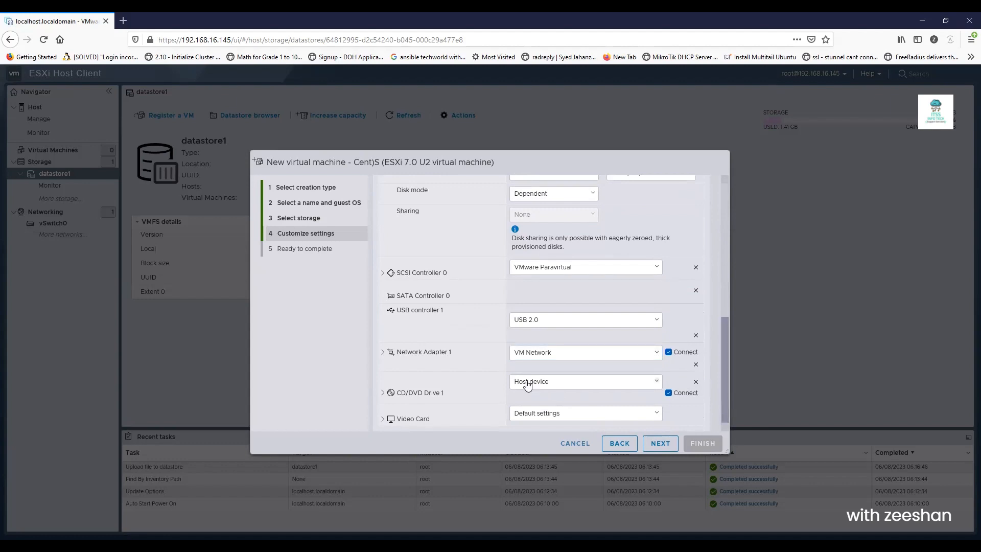
{"action": "left_click", "coordinate": [384, 392]}
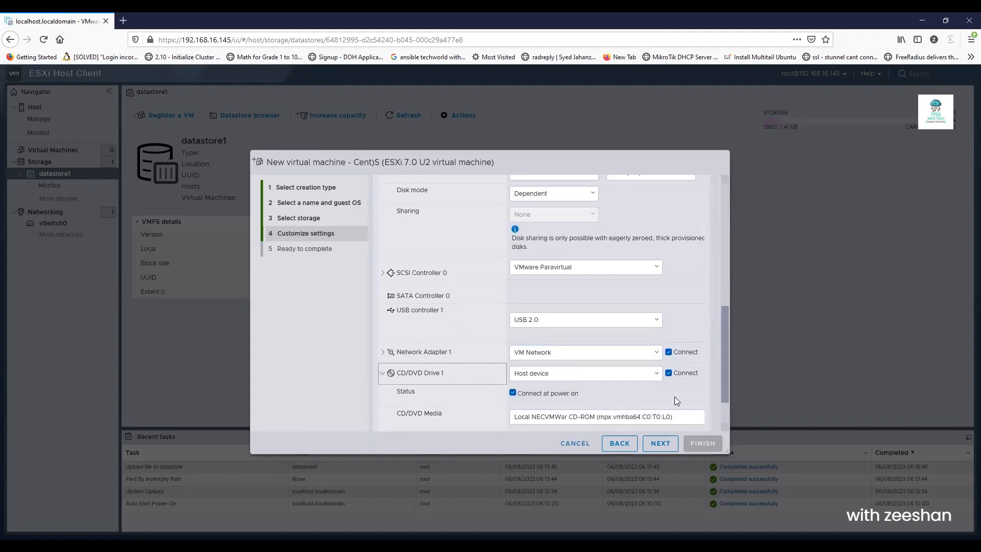
{"action": "left_click_drag", "start_coordinate": [721, 330], "coordinate": [723, 367]}
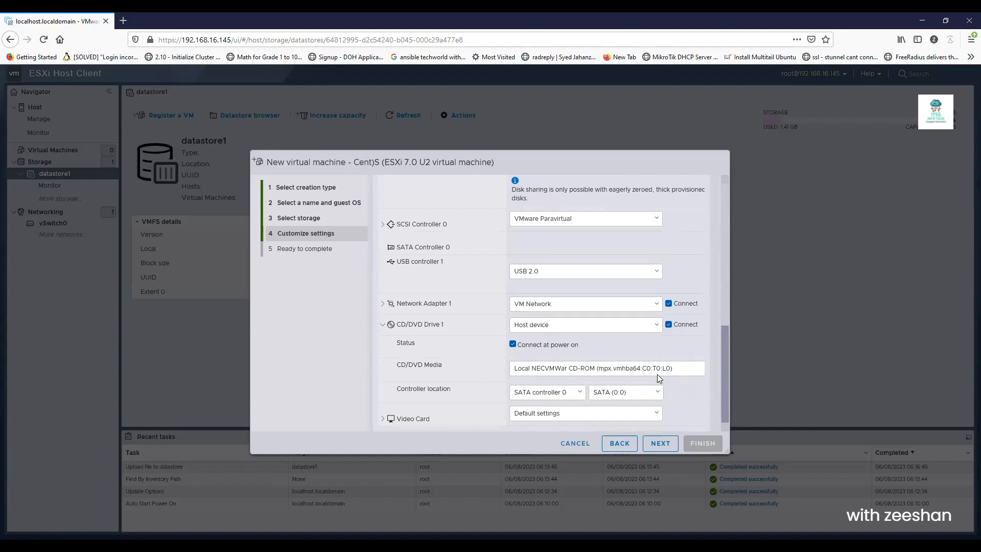
- Attach the datastore ISO CentOS-7-x86_64-Minimal-2009.iso to CD/DVD Drive 1 and finish creating the VM
{"action": "left_click", "coordinate": [654, 324]}
{"action": "left_click", "coordinate": [613, 349]}
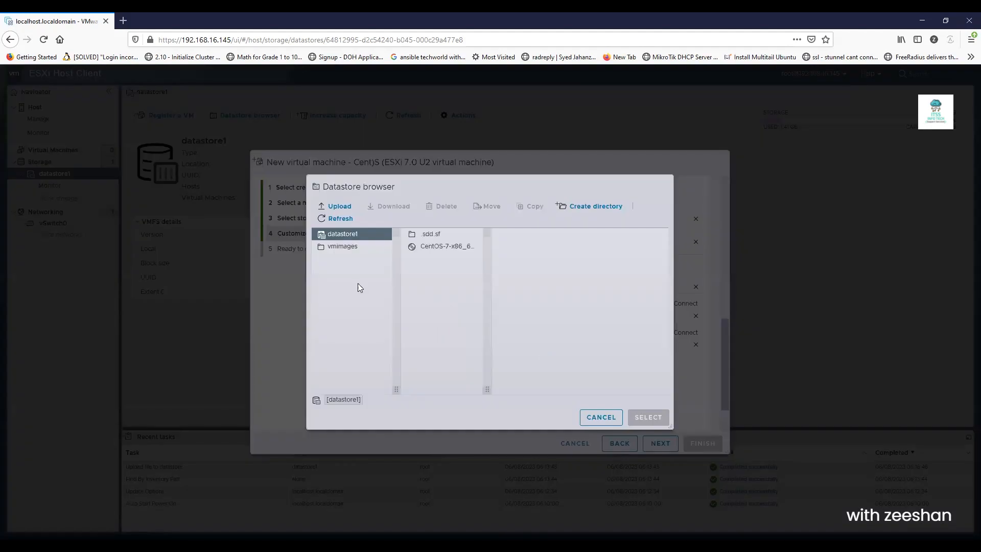
{"action": "left_click", "coordinate": [435, 248]}
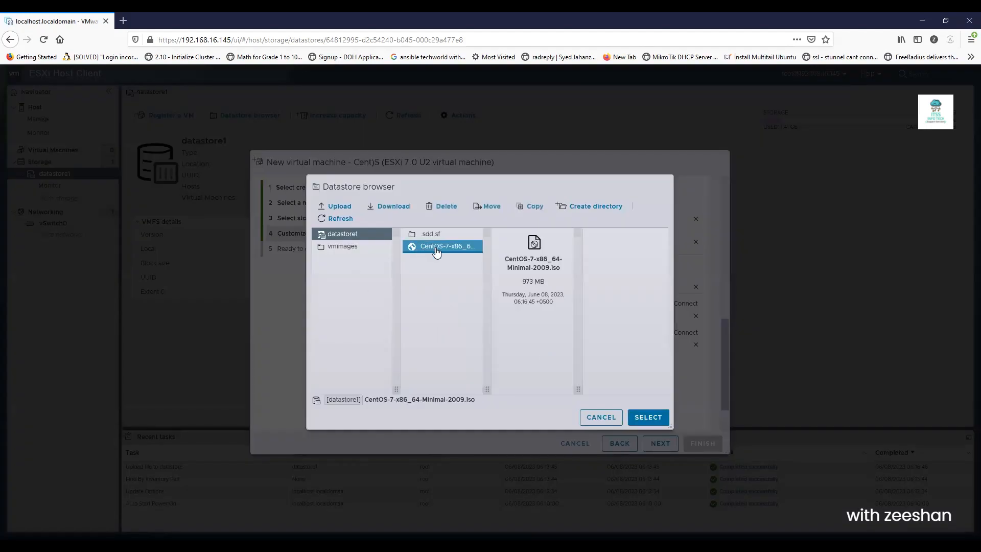
{"action": "left_click", "coordinate": [641, 419]}
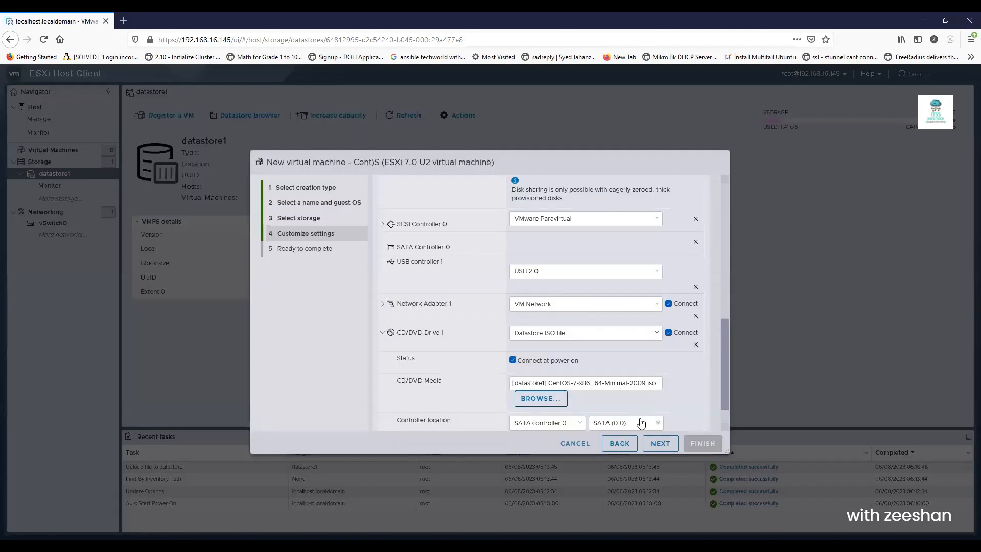
{"action": "left_click_drag", "start_coordinate": [722, 357], "coordinate": [725, 369]}
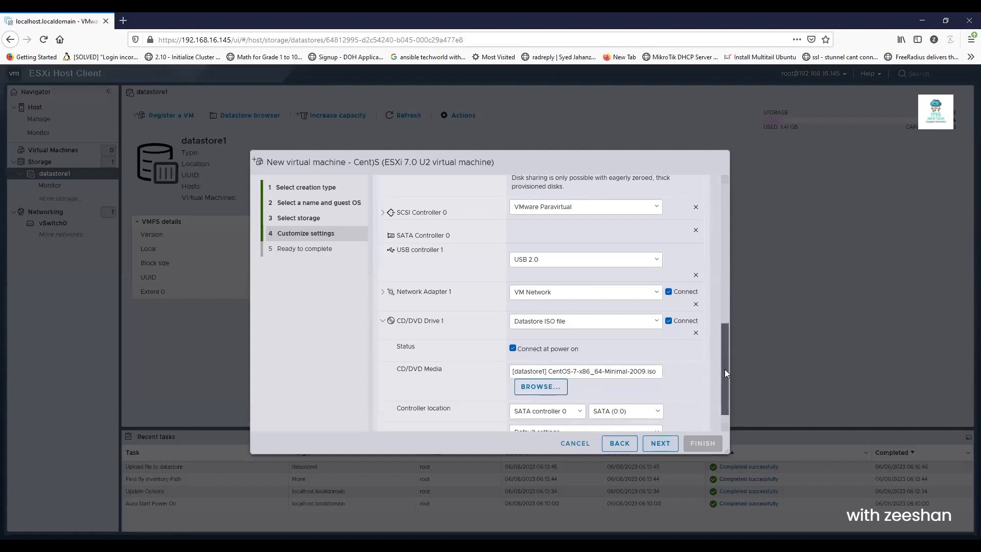
{"action": "left_click", "coordinate": [647, 436]}
{"action": "key", "text": "Return"}
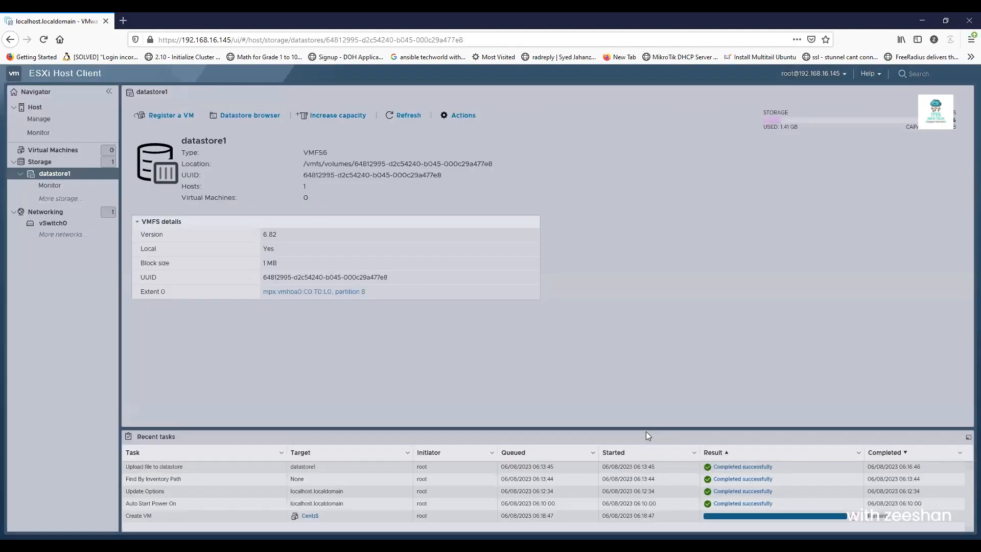
- Power on the Cent)S virtual machine from its details page
{"action": "left_click", "coordinate": [50, 151]}
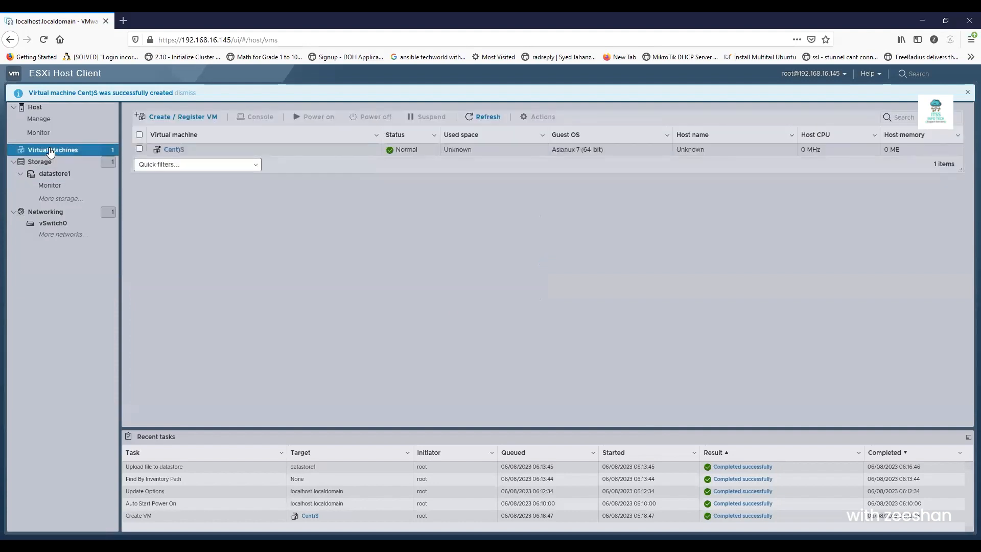
{"action": "left_click", "coordinate": [171, 150]}
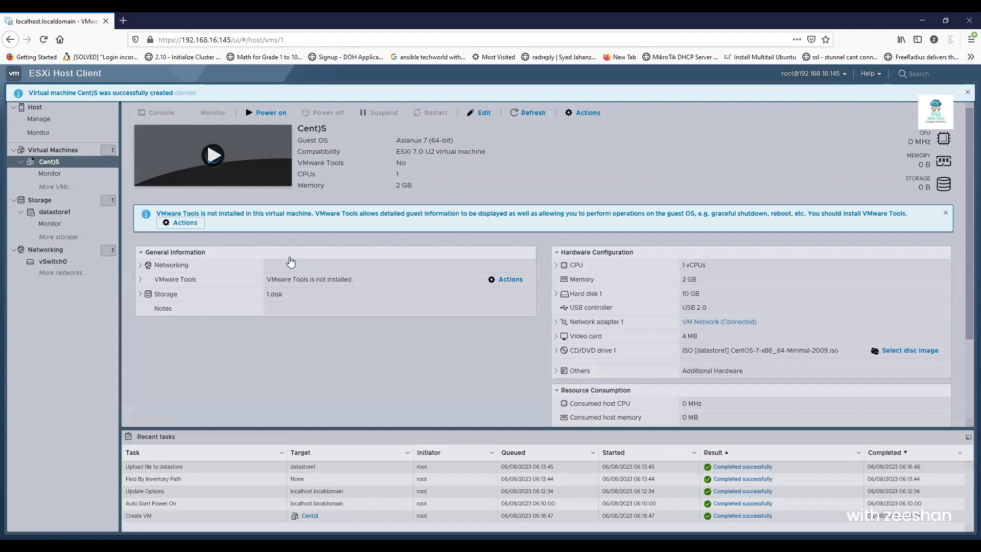
{"action": "left_click", "coordinate": [272, 115]}
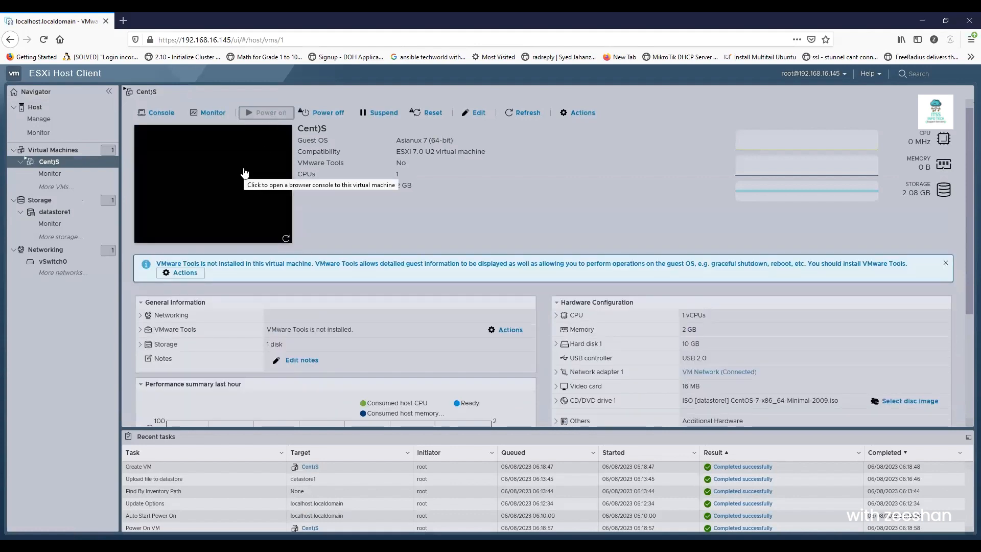
- In the VM console, choose Install CentOS 7 to start the installer
{"action": "left_click", "coordinate": [244, 172]}
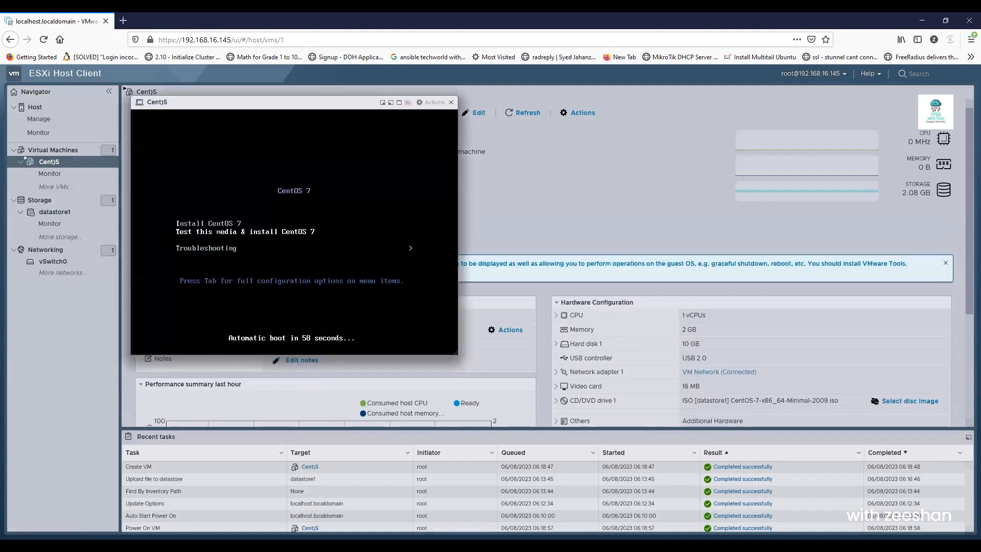
{"action": "key", "text": "Up"}
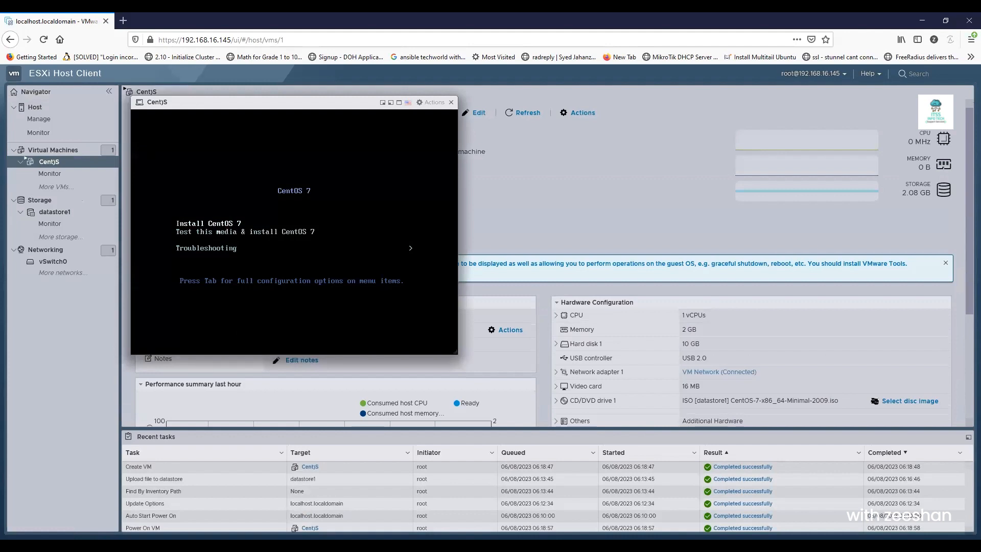
{"action": "key", "text": "Return"}
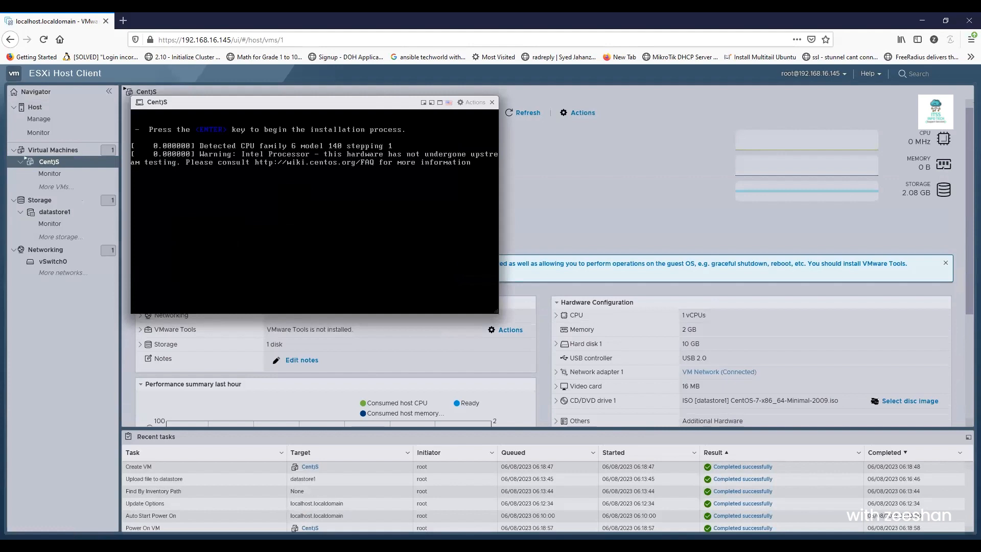
- Open vSwitch0 from the host's Networking virtual switches list
{"action": "left_click_drag", "start_coordinate": [329, 105], "coordinate": [316, 276]}
{"action": "left_click", "coordinate": [57, 251]}
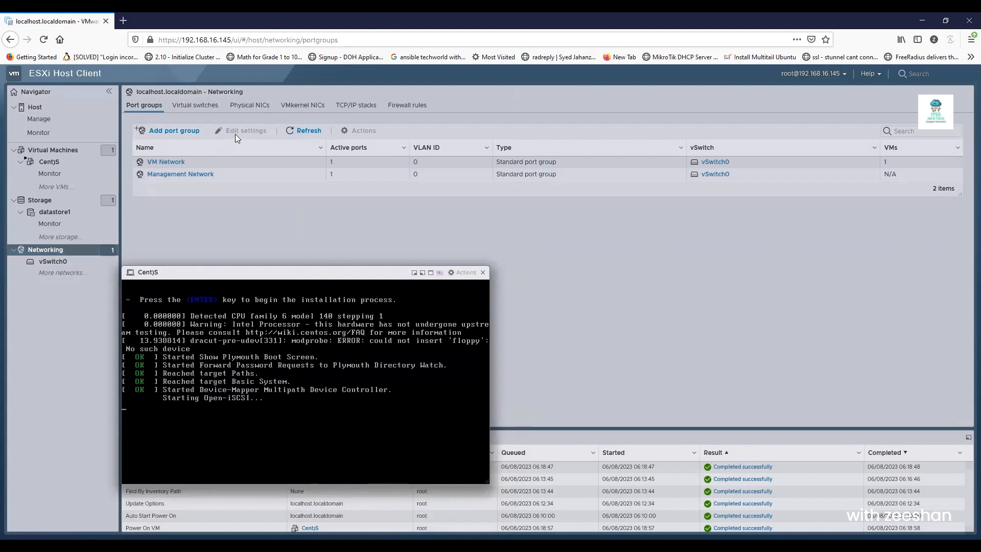
{"action": "left_click", "coordinate": [209, 113]}
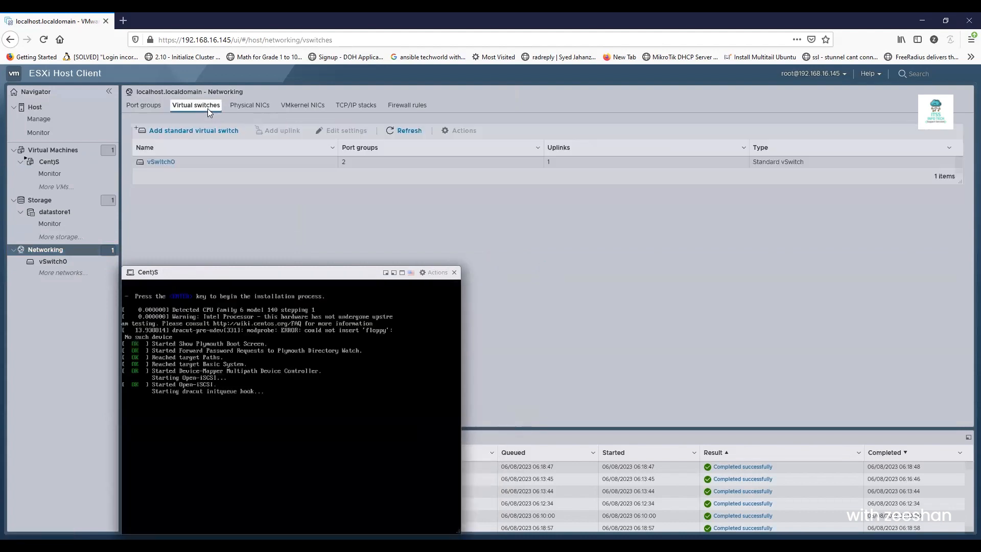
{"action": "left_click", "coordinate": [162, 162]}
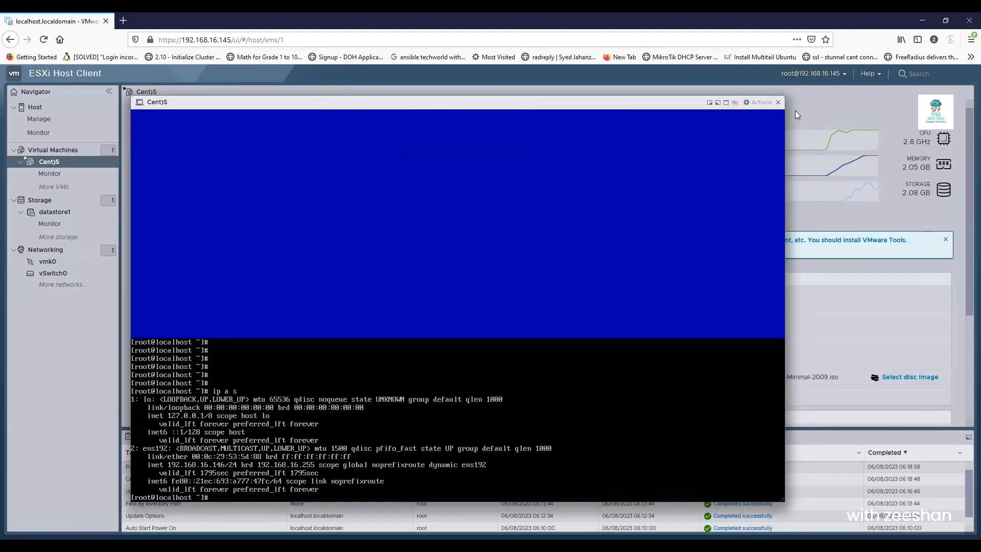
- Close the console and reopen vSwitch0's details under Networking > Virtual switches
{"action": "left_click", "coordinate": [778, 104]}
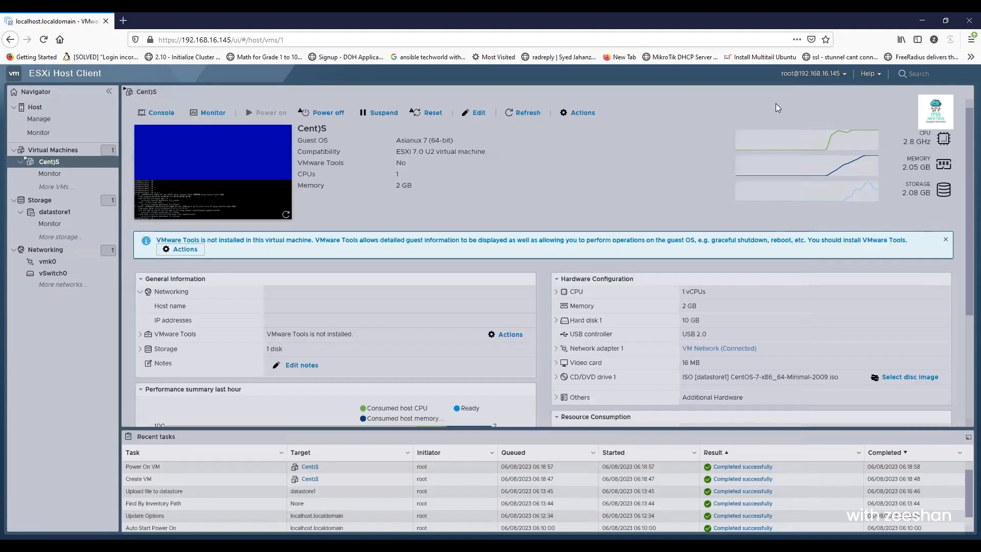
{"action": "left_click", "coordinate": [49, 252]}
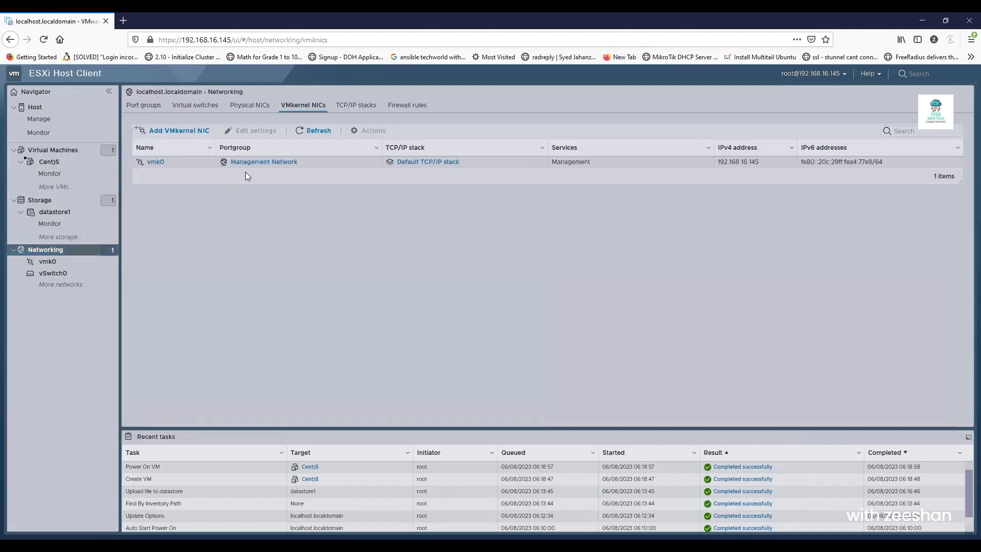
{"action": "left_click", "coordinate": [200, 106]}
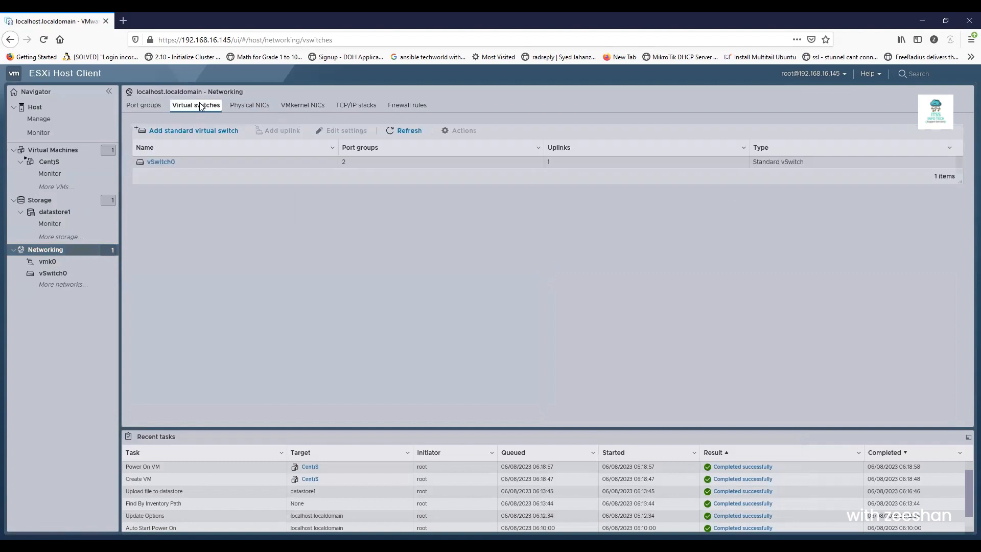
{"action": "left_click", "coordinate": [156, 163]}
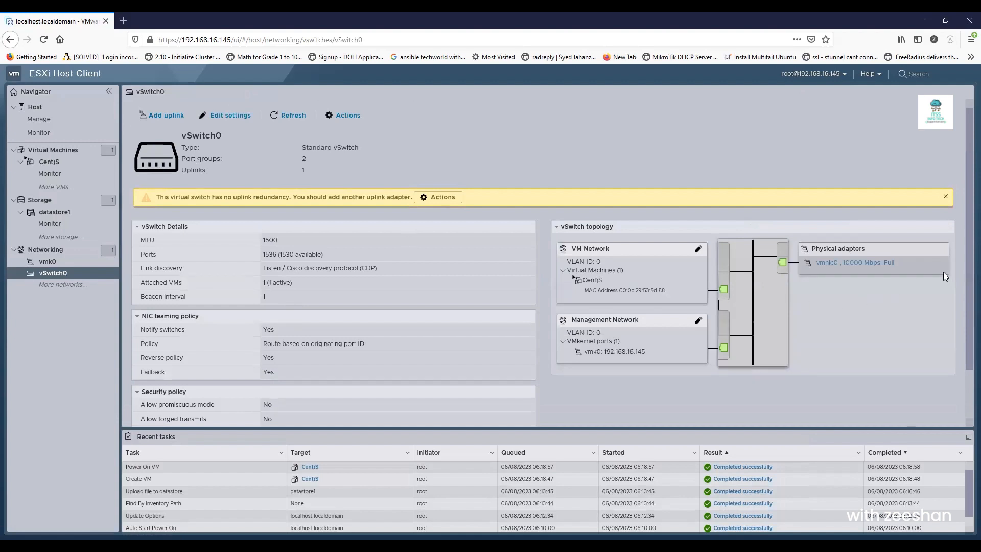
{"action": "scroll", "coordinate": [965, 277], "scroll_direction": "down", "scroll_amount": 2}
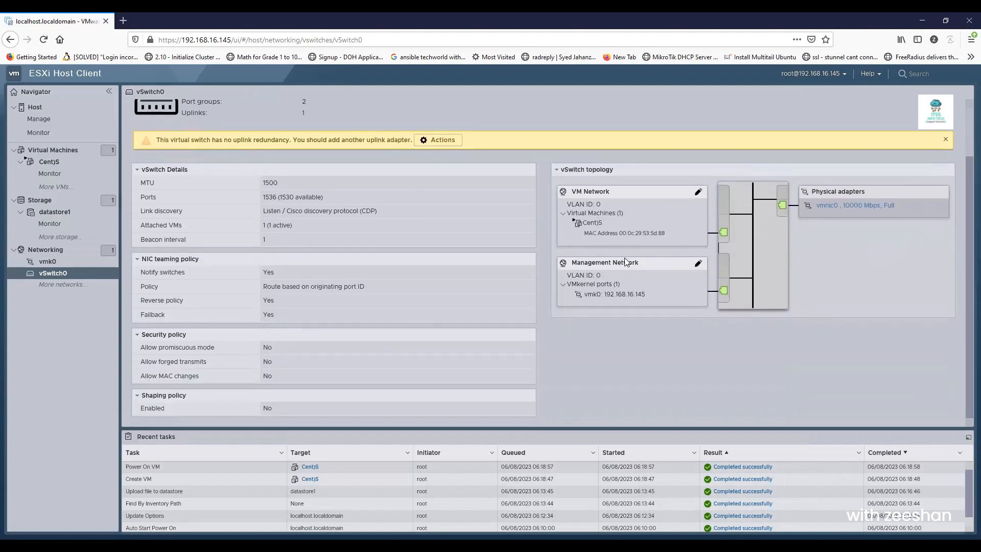
- Verify Cent)S is attached to VM Network in the vSwitch0 topology
{"action": "left_click", "coordinate": [572, 223]}
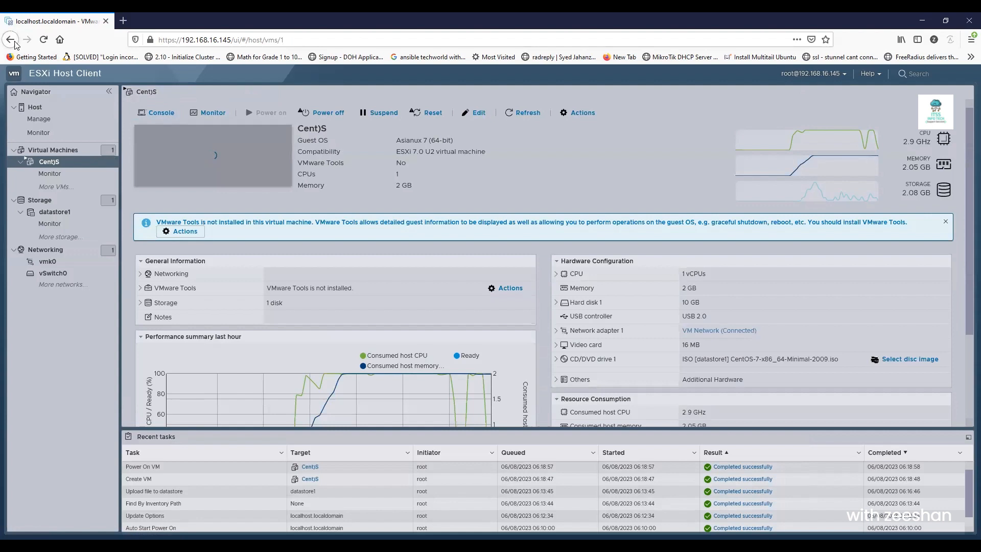
{"action": "left_click", "coordinate": [10, 40]}
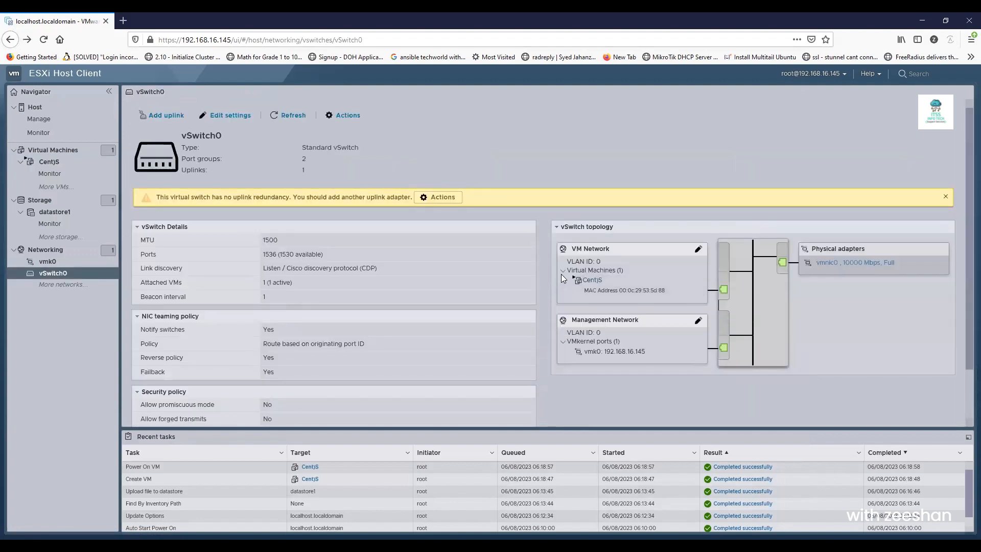
{"action": "left_click", "coordinate": [563, 271]}
{"action": "left_click", "coordinate": [563, 271]}
- Power off the Cent)S VM from the Navigator, accepting the data-loss warning
{"action": "right_click", "coordinate": [54, 161]}
{"action": "mouse_move", "coordinate": [105, 188]}
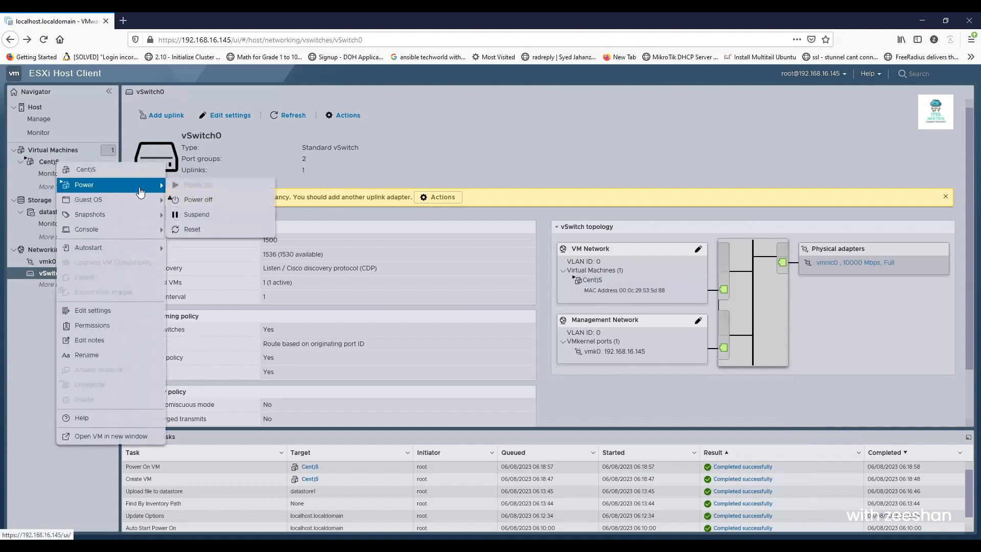
{"action": "left_click", "coordinate": [215, 214]}
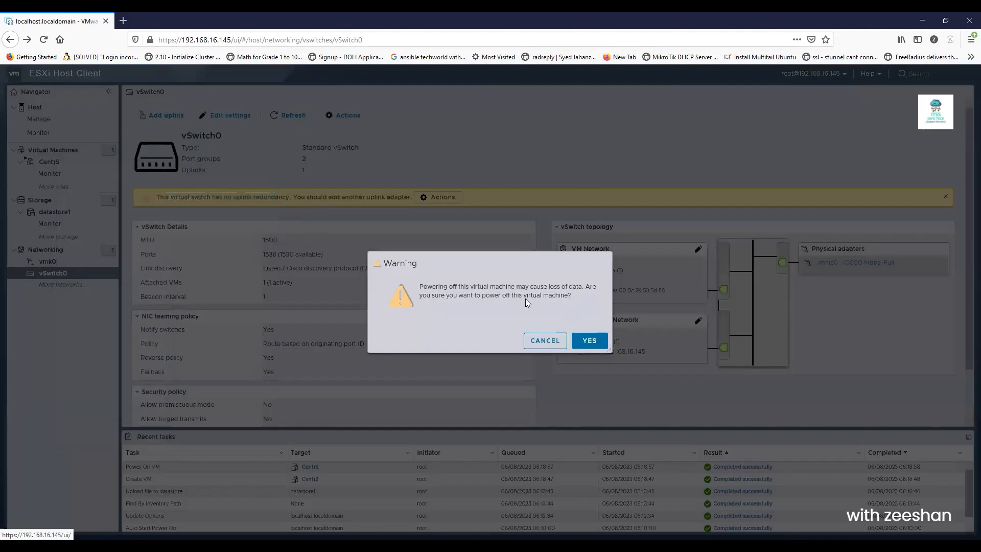
{"action": "left_click", "coordinate": [593, 342]}
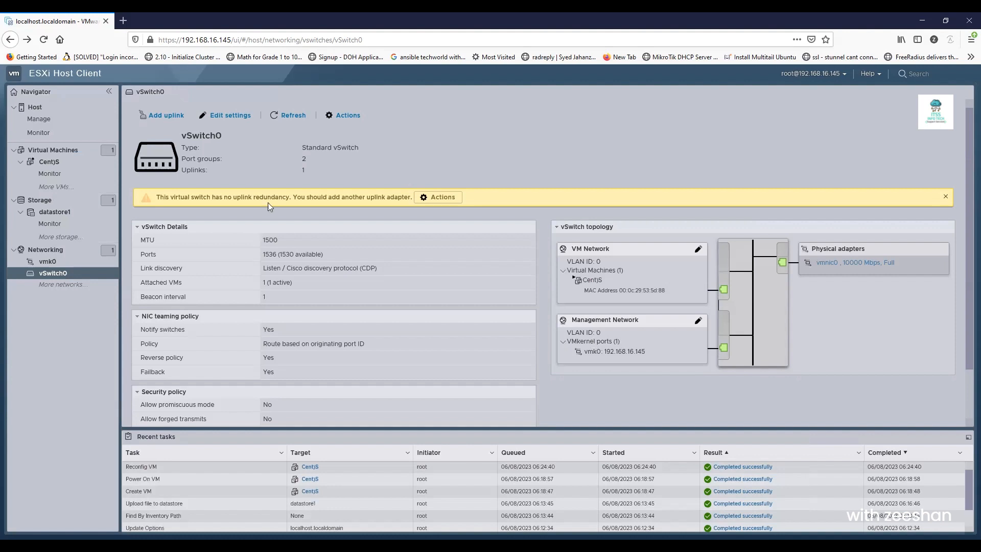
- Check the Cent)S summary, then reopen vSwitch0's networking details
{"action": "left_click", "coordinate": [49, 164]}
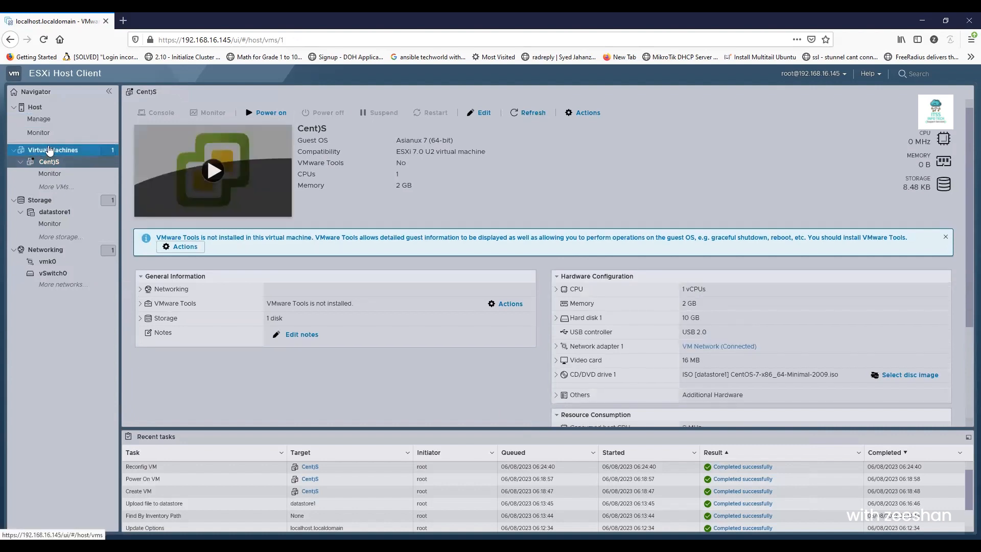
{"action": "left_click", "coordinate": [60, 251]}
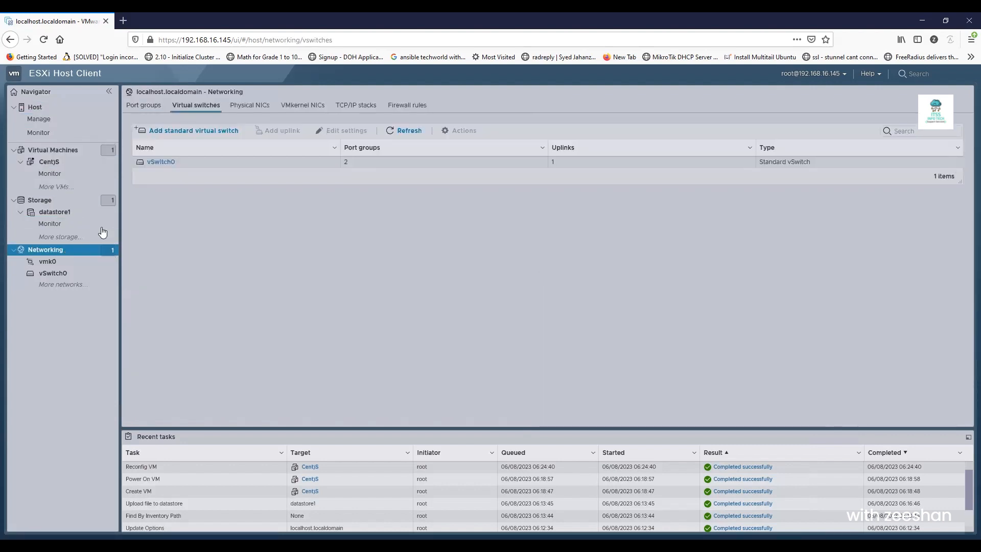
{"action": "left_click", "coordinate": [161, 162]}
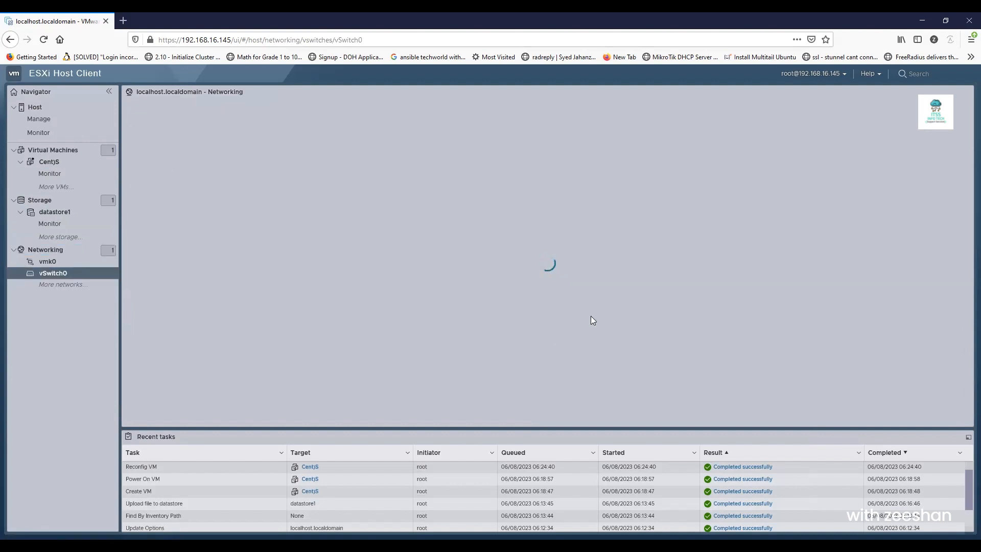